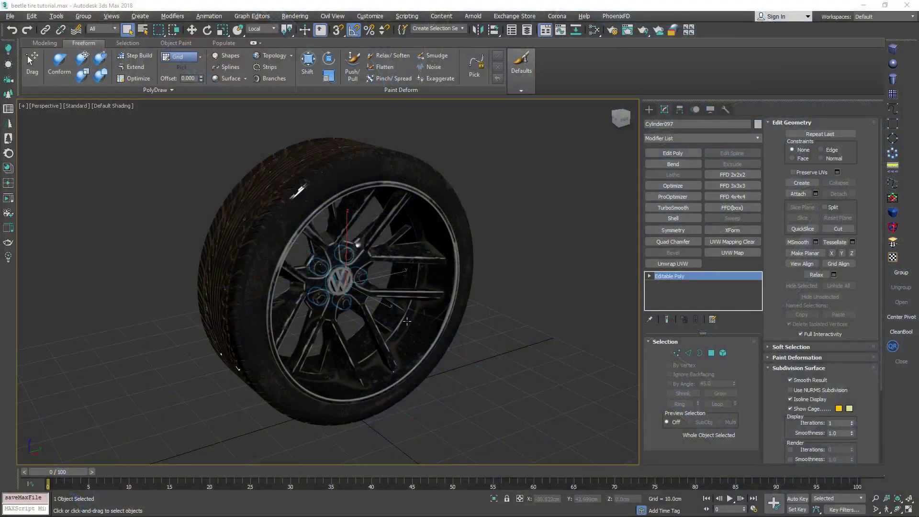
# - Bring up the Corona light types for creating a new light around the wheel
pyautogui.keyDown('alt'); pyautogui.moveTo(458, 301); pyautogui.dragTo(444, 297, button='middle'); pyautogui.keyUp('alt')
pyautogui.moveTo(376, 287); pyautogui.dragTo(388, 285, button='middle')
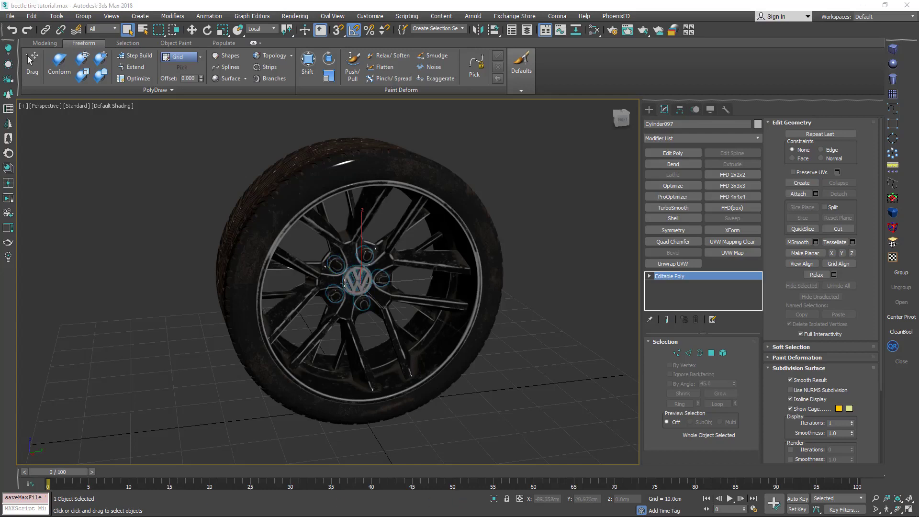
pyautogui.scroll(-4, 339, 243)
pyautogui.keyDown('alt'); pyautogui.moveTo(339, 242); pyautogui.dragTo(356, 254, button='middle'); pyautogui.keyUp('alt')
pyautogui.scroll(2, 336, 249)
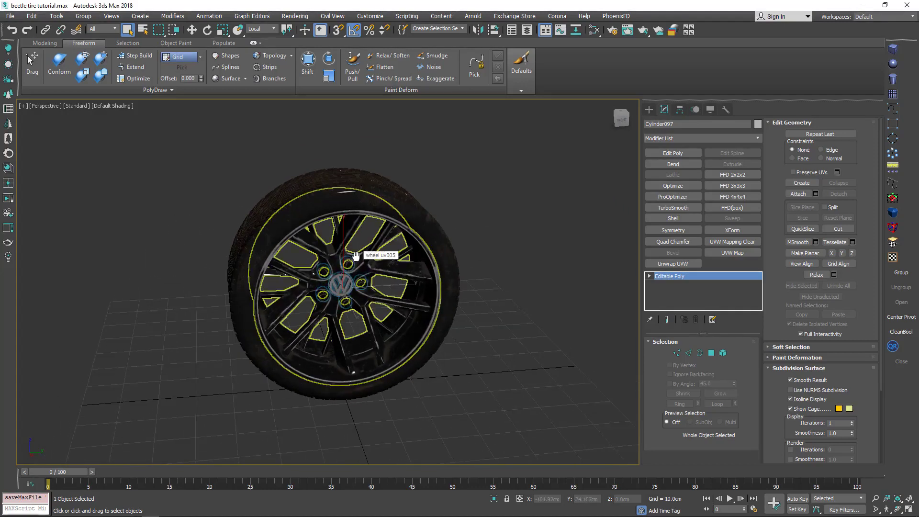
pyautogui.click(650, 109)
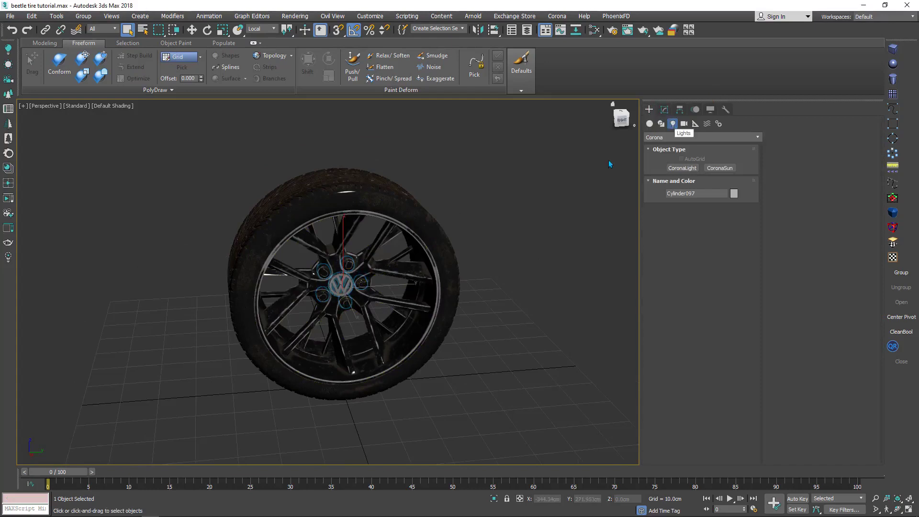
pyautogui.keyDown('alt'); pyautogui.moveTo(338, 237); pyautogui.dragTo(353, 233, button='middle'); pyautogui.keyUp('alt')
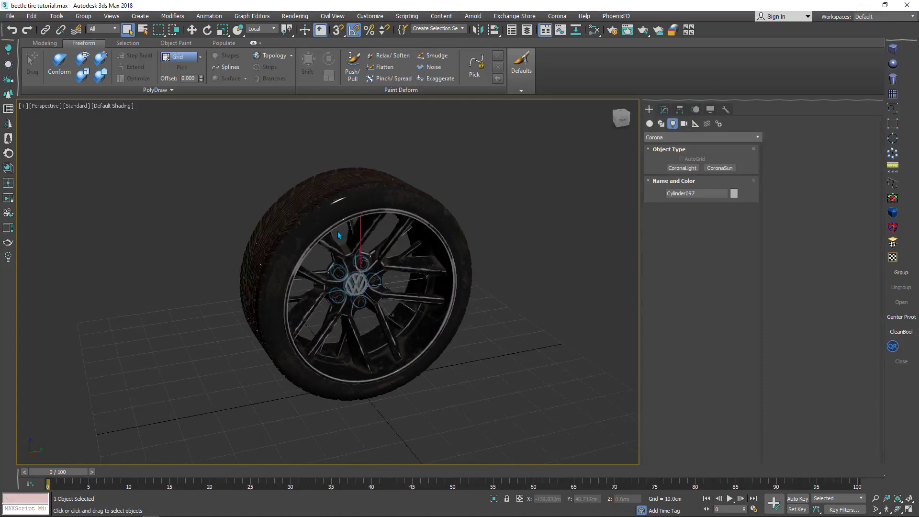
pyautogui.scroll(2, 339, 234)
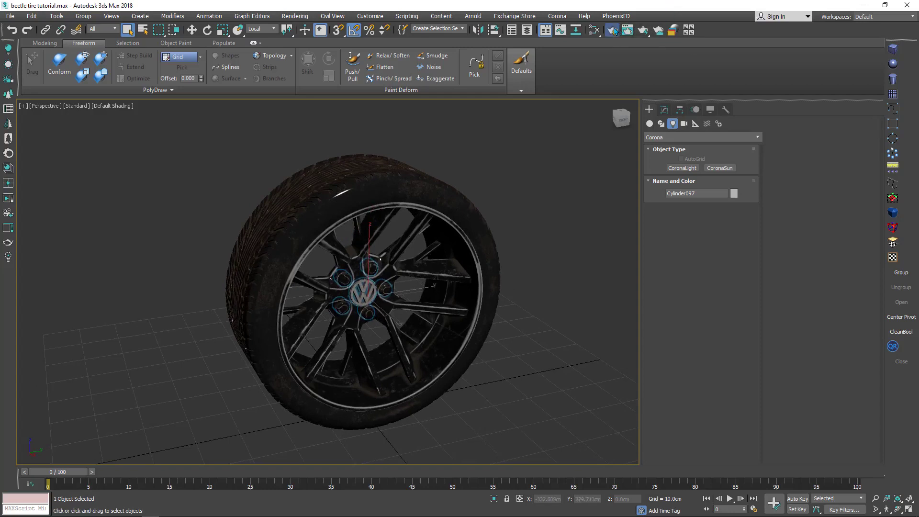
# - Set the renderer to CoronaRenderer in the render setup and close it
pyautogui.click(613, 30)
pyautogui.moveTo(626, 75); pyautogui.dragTo(550, 71)
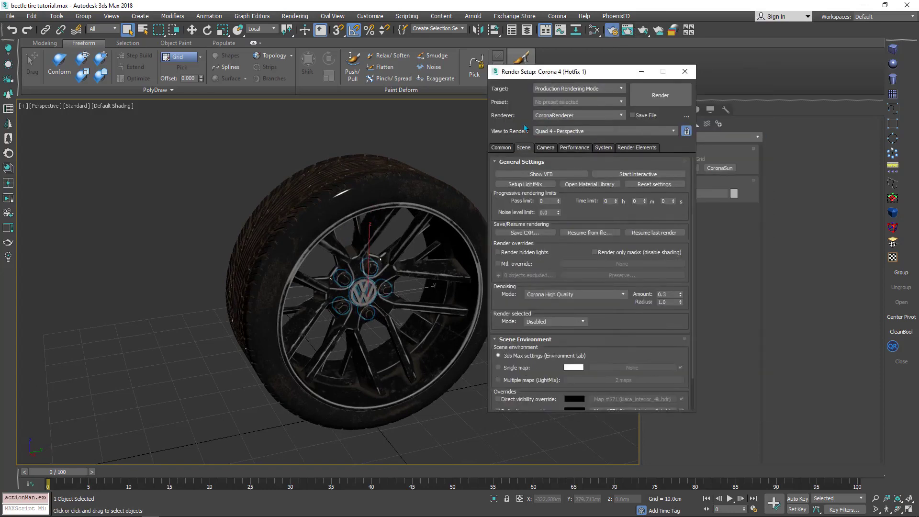
pyautogui.click(574, 115)
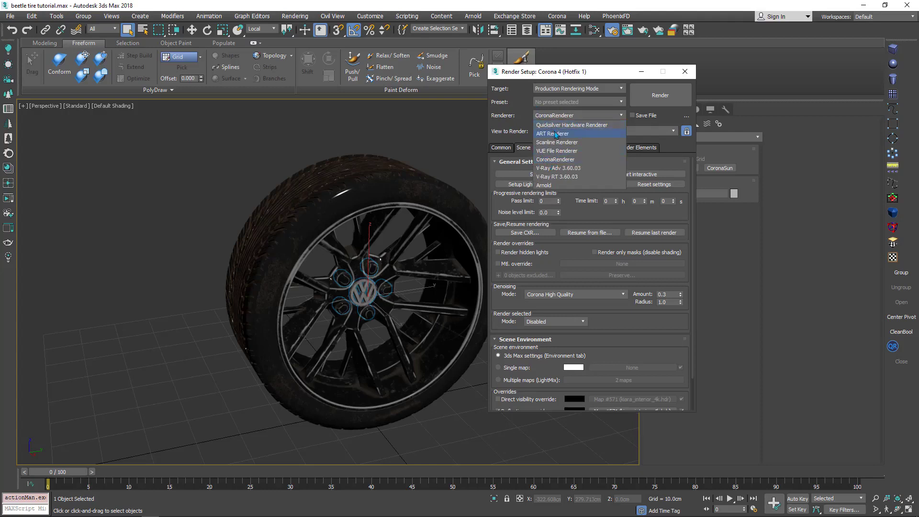
pyautogui.click(556, 160)
pyautogui.moveTo(572, 73); pyautogui.dragTo(467, 73)
pyautogui.click(581, 73)
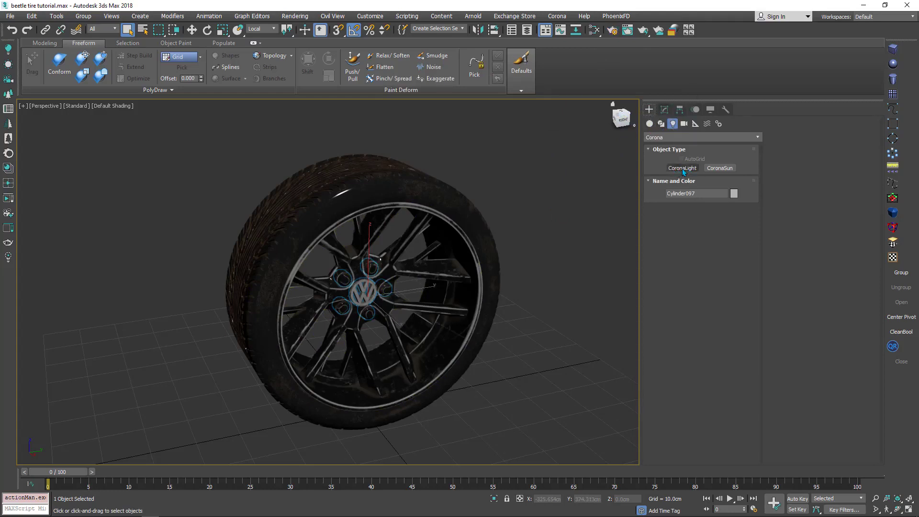
# - Start creating a CoronaLight and set its shape to Rectangle
pyautogui.moveTo(358, 206); pyautogui.dragTo(246, 184, button='middle')
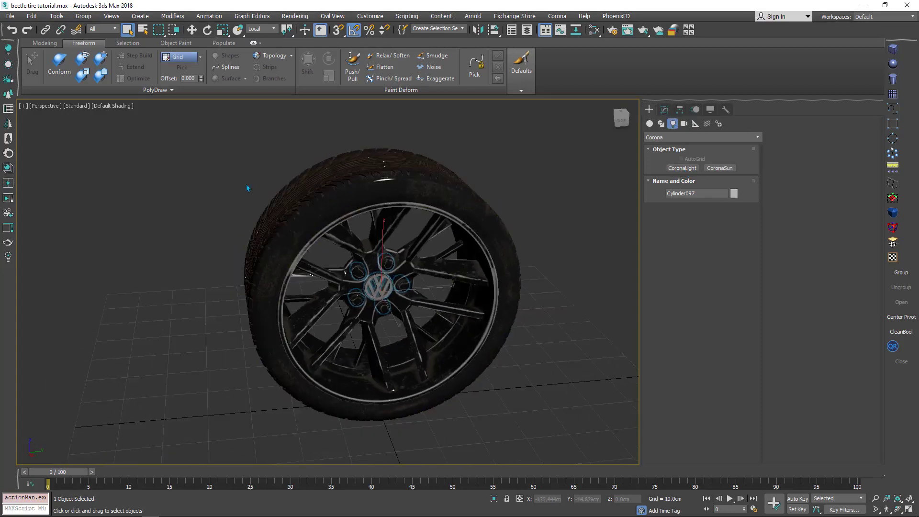
pyautogui.click(9, 52)
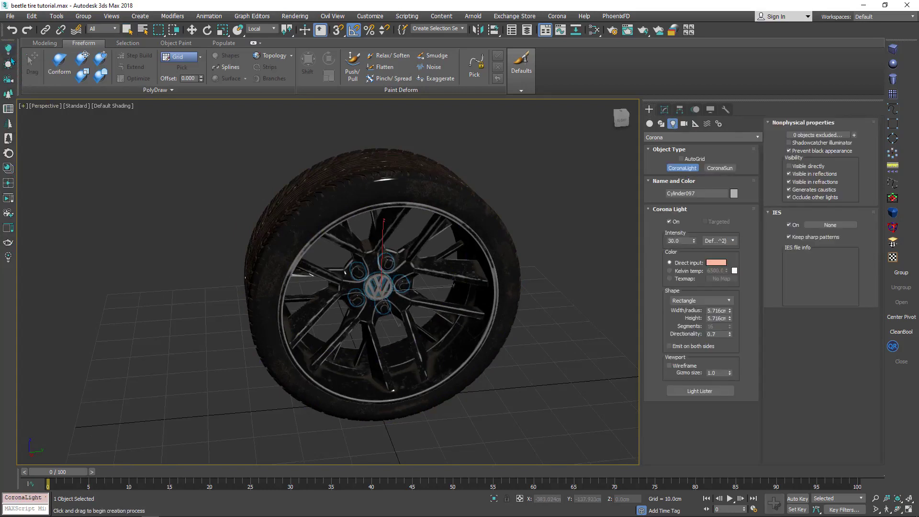
pyautogui.moveTo(386, 269)
pyautogui.mouseDown(button='middle')
pyautogui.moveTo(337, 198)
pyautogui.moveTo(384, 277)
pyautogui.mouseUp(button='middle')
pyautogui.scroll(-4, 441, 334)
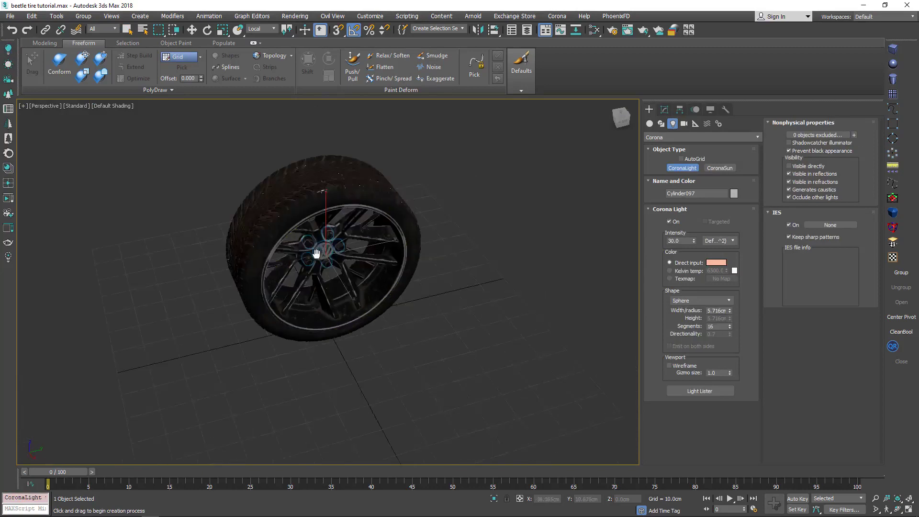
pyautogui.keyDown('alt'); pyautogui.moveTo(316, 253); pyautogui.dragTo(303, 214, button='middle'); pyautogui.keyUp('alt')
pyautogui.scroll(3, 349, 355)
pyautogui.keyDown('alt'); pyautogui.moveTo(349, 354); pyautogui.dragTo(301, 248, button='middle'); pyautogui.keyUp('alt')
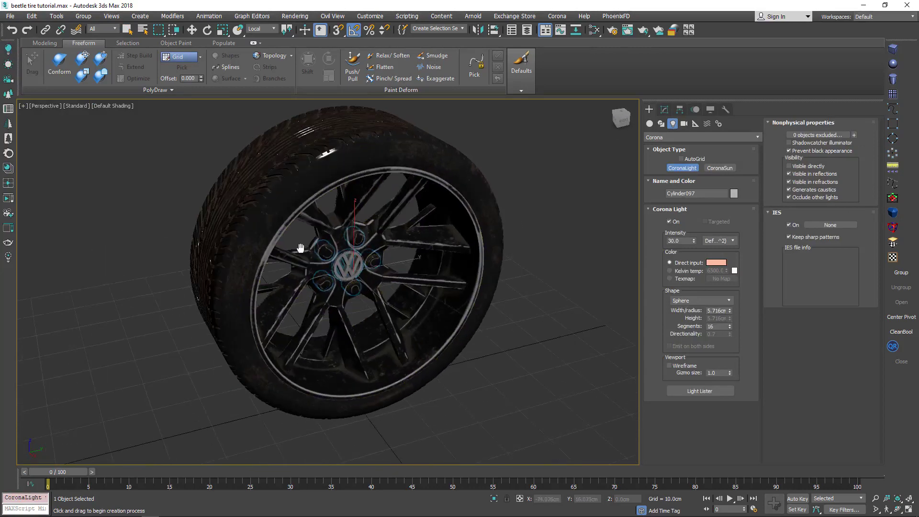
pyautogui.scroll(-3, 361, 221)
pyautogui.keyDown('alt'); pyautogui.moveTo(360, 221); pyautogui.dragTo(355, 245, button='middle'); pyautogui.keyUp('alt')
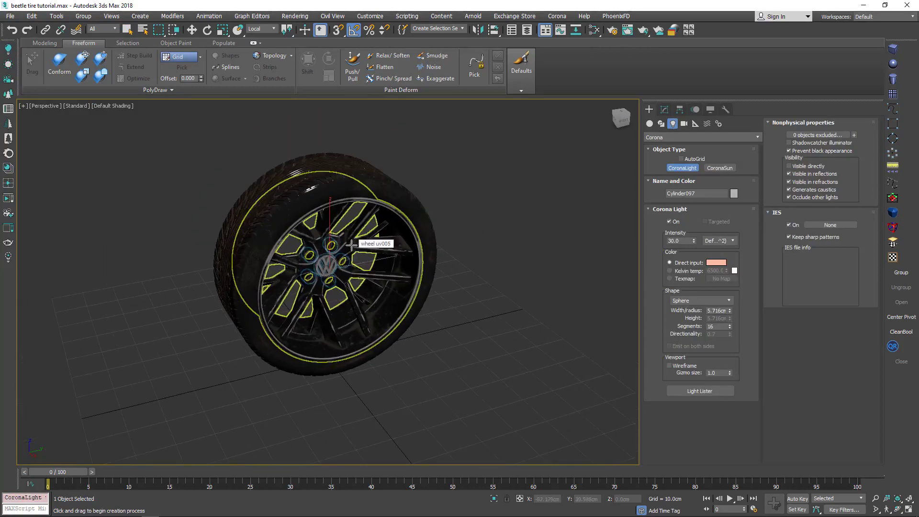
pyautogui.click(687, 302)
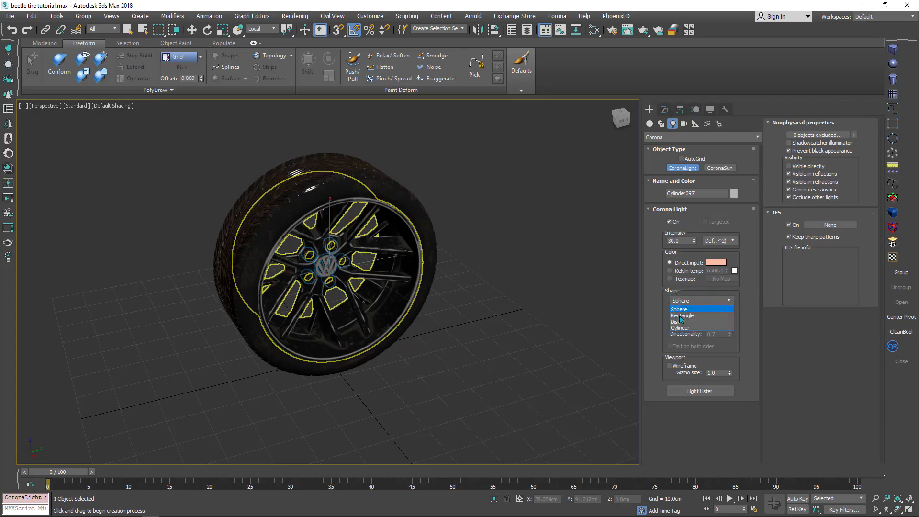
pyautogui.click(682, 315)
# - Draw a tall, upright rectangular light about 16 cm wide and 76 cm high beside the wheel
pyautogui.keyDown('alt'); pyautogui.moveTo(460, 261); pyautogui.dragTo(395, 282, button='middle'); pyautogui.keyUp('alt')
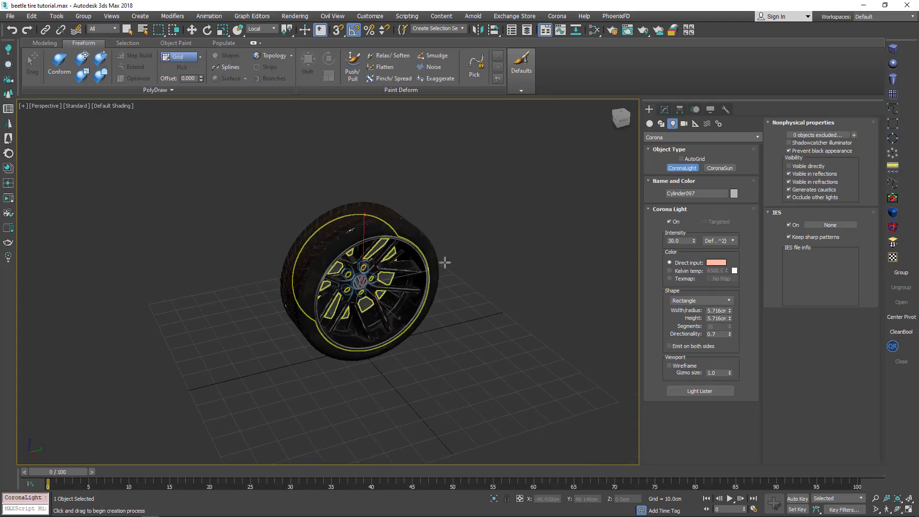
pyautogui.hotkey('alt', 'w')
pyautogui.middleClick(506, 167)
pyautogui.hotkey('alt', 'w')
pyautogui.moveTo(452, 178); pyautogui.dragTo(491, 262, button='middle')
pyautogui.scroll(-1, 492, 262)
pyautogui.moveTo(441, 246); pyautogui.dragTo(386, 250, button='middle')
pyautogui.scroll(-1, 390, 198)
pyautogui.moveTo(418, 130); pyautogui.dragTo(457, 312)
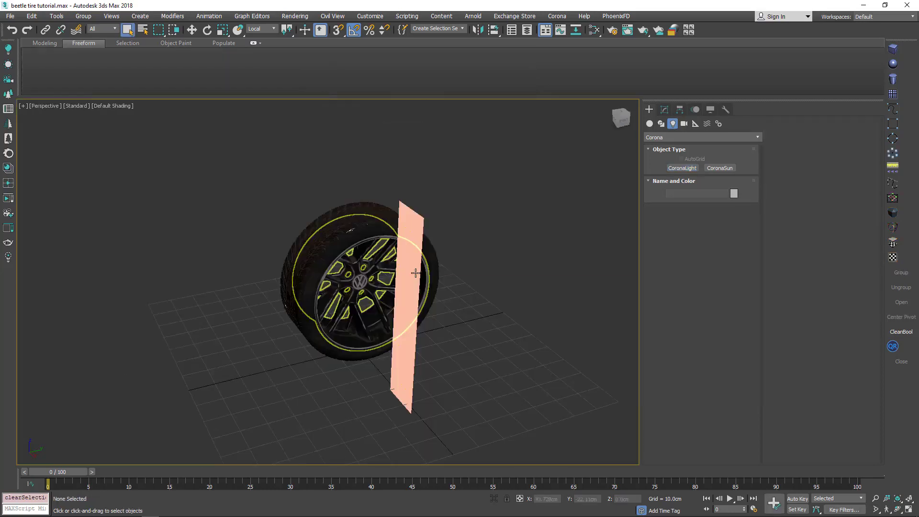
# - Move the rectangular light away from the wheel to about X 47, Y -99 and Z 35 cm
pyautogui.scroll(-3, 416, 273)
pyautogui.keyDown('alt'); pyautogui.moveTo(416, 273); pyautogui.dragTo(356, 249, button='middle'); pyautogui.keyUp('alt')
pyautogui.click(364, 284)
pyautogui.scroll(3, 371, 282)
pyautogui.press('w')
pyautogui.moveTo(379, 286); pyautogui.dragTo(192, 218)
pyautogui.keyDown('alt'); pyautogui.moveTo(191, 218); pyautogui.dragTo(289, 286, button='middle'); pyautogui.keyUp('alt')
pyautogui.moveTo(301, 252); pyautogui.dragTo(203, 256)
pyautogui.scroll(-2, 230, 264)
pyautogui.moveTo(236, 266); pyautogui.dragTo(263, 267, button='middle')
pyautogui.keyDown('alt'); pyautogui.moveTo(262, 267); pyautogui.dragTo(264, 273, button='middle'); pyautogui.keyUp('alt')
pyautogui.moveTo(264, 271); pyautogui.dragTo(259, 307)
pyautogui.keyDown('alt'); pyautogui.moveTo(259, 307); pyautogui.dragTo(338, 309, button='middle'); pyautogui.keyUp('alt')
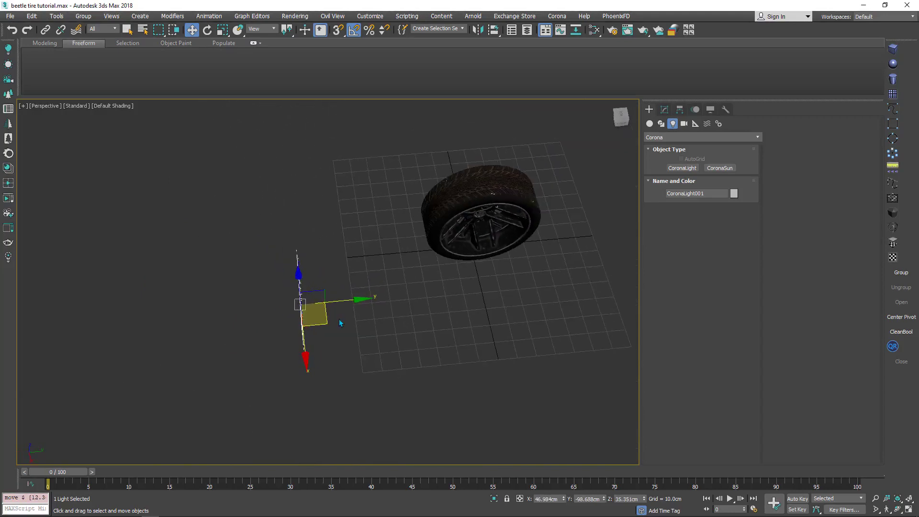
# - Rotate the light about 25 degrees around its local Y axis
pyautogui.press('e')
pyautogui.moveTo(286, 354); pyautogui.dragTo(295, 356)
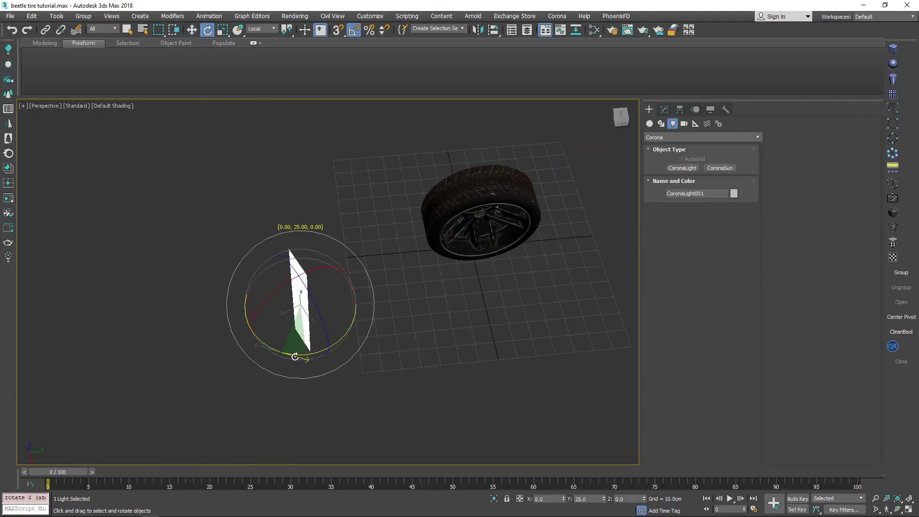
pyautogui.keyDown('alt'); pyautogui.moveTo(415, 282); pyautogui.dragTo(382, 279, button='middle'); pyautogui.keyUp('alt')
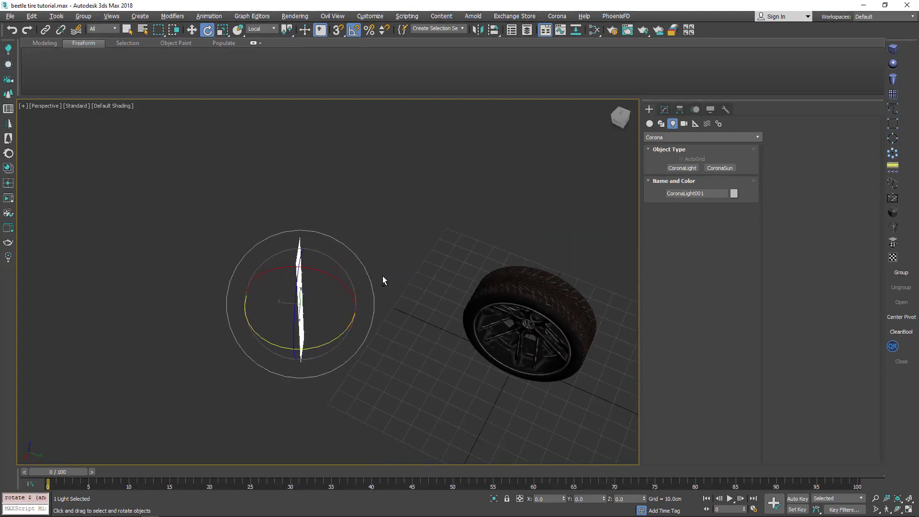
# - Make the light targeted and move its target to the wheel hub, at about X -2.9, Y -0.4 and Z 29.5 cm
pyautogui.click(663, 113)
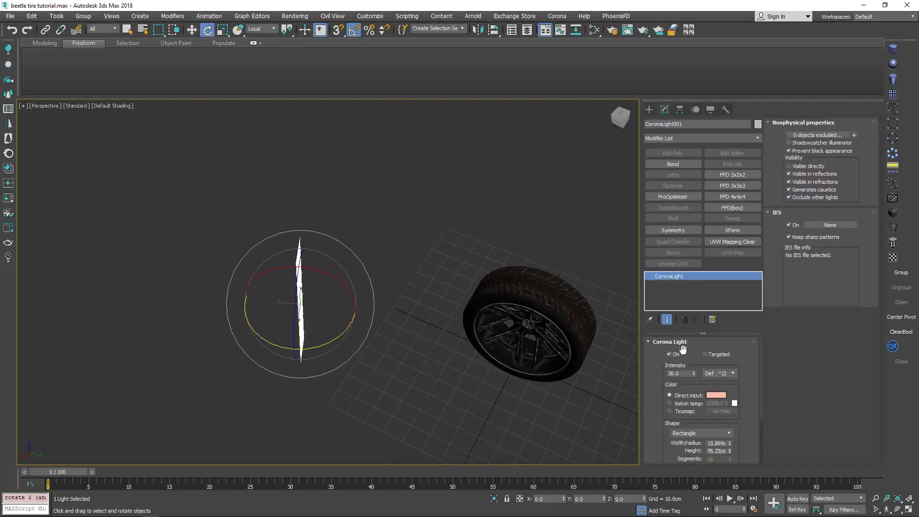
pyautogui.click(705, 355)
pyautogui.click(511, 319)
pyautogui.moveTo(511, 310); pyautogui.dragTo(489, 308, button='middle')
pyautogui.press('w')
pyautogui.scroll(-3, 484, 272)
pyautogui.moveTo(488, 308)
pyautogui.mouseDown()
pyautogui.moveTo(319, 361)
pyautogui.moveTo(452, 340)
pyautogui.moveTo(417, 352)
pyautogui.moveTo(433, 357)
pyautogui.moveTo(491, 299)
pyautogui.moveTo(496, 315)
pyautogui.moveTo(498, 293)
pyautogui.mouseUp()
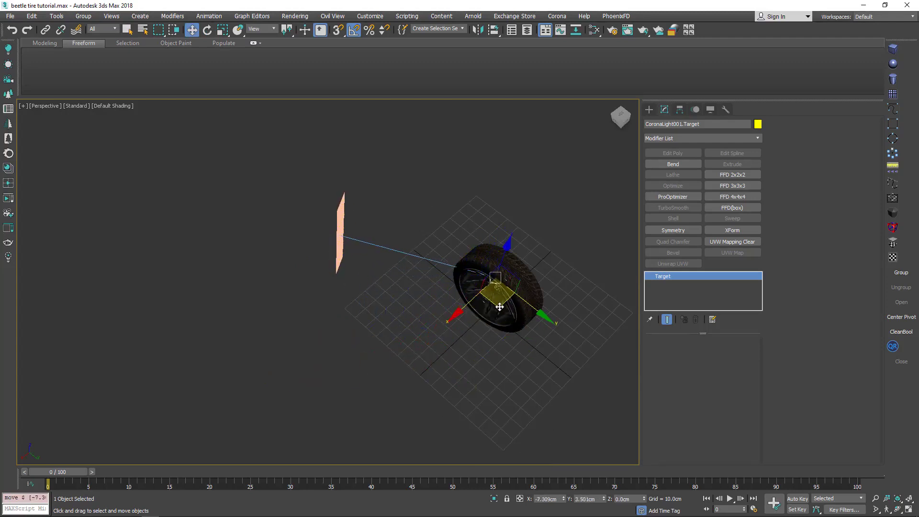
pyautogui.keyDown('alt'); pyautogui.moveTo(498, 293); pyautogui.dragTo(495, 238, button='middle'); pyautogui.keyUp('alt')
pyautogui.moveTo(498, 239); pyautogui.dragTo(500, 249)
pyautogui.scroll(3, 521, 297)
pyautogui.keyDown('alt'); pyautogui.moveTo(522, 297); pyautogui.dragTo(450, 292, button='middle'); pyautogui.keyUp('alt')
pyautogui.moveTo(434, 295); pyautogui.dragTo(444, 291)
# - Frame the wheel's rim face close up at a slight angle in the perspective view
pyautogui.keyDown('alt'); pyautogui.moveTo(498, 287); pyautogui.dragTo(524, 274, button='middle'); pyautogui.keyUp('alt')
pyautogui.scroll(3, 489, 298)
pyautogui.moveTo(525, 274); pyautogui.dragTo(452, 297, button='middle')
pyautogui.keyDown('alt'); pyautogui.moveTo(321, 278); pyautogui.dragTo(366, 321, button='middle'); pyautogui.keyUp('alt')
pyautogui.scroll(2, 365, 269)
pyautogui.scroll(-5, 366, 269)
pyautogui.scroll(3, 414, 303)
pyautogui.keyDown('alt'); pyautogui.moveTo(367, 321); pyautogui.dragTo(410, 296, button='middle'); pyautogui.keyUp('alt')
pyautogui.scroll(4, 402, 292)
pyautogui.moveTo(369, 271); pyautogui.dragTo(351, 295, button='middle')
pyautogui.scroll(2, 352, 291)
pyautogui.scroll(1, 340, 299)
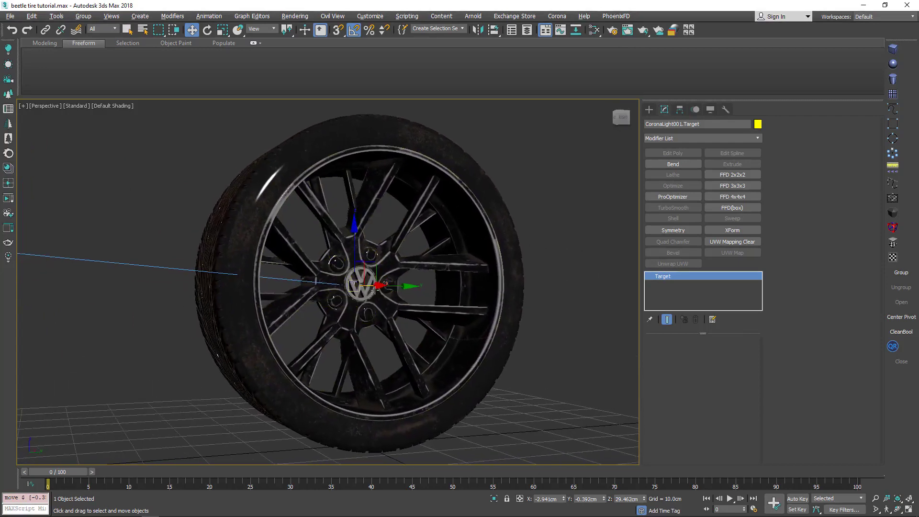
# - Set the render output size to HDTV (video) at 1920x1080 and close the render setup
pyautogui.click(614, 30)
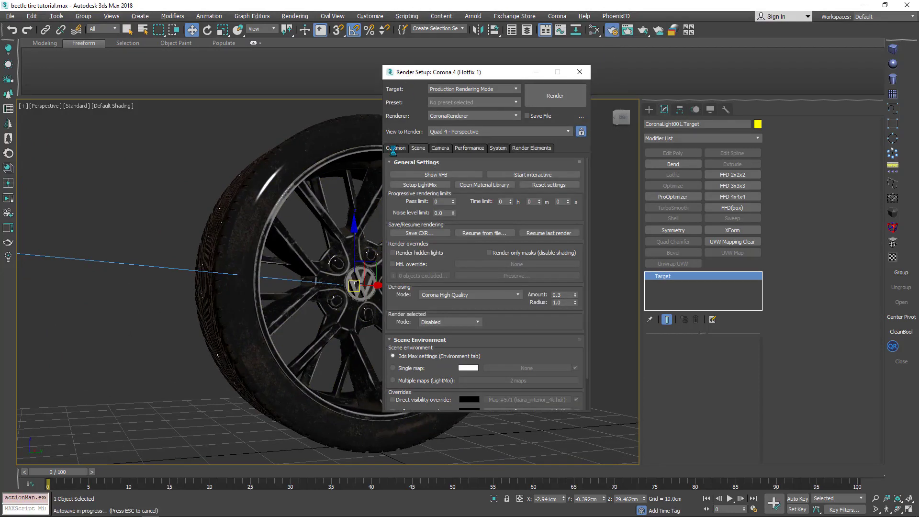
pyautogui.click(395, 147)
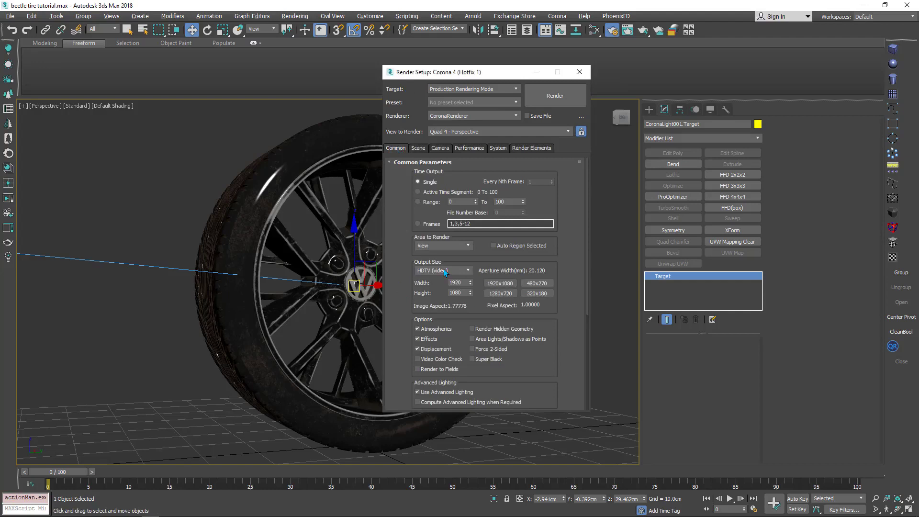
pyautogui.click(428, 275)
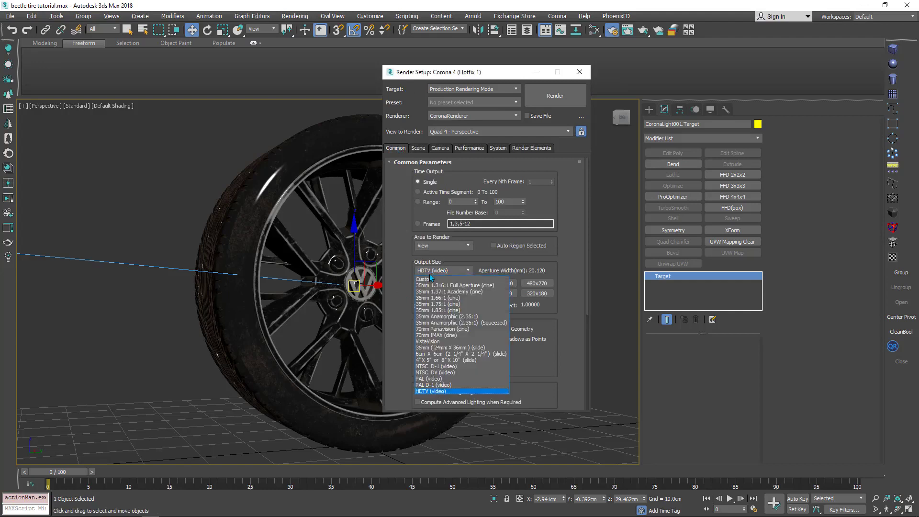
pyautogui.click(430, 391)
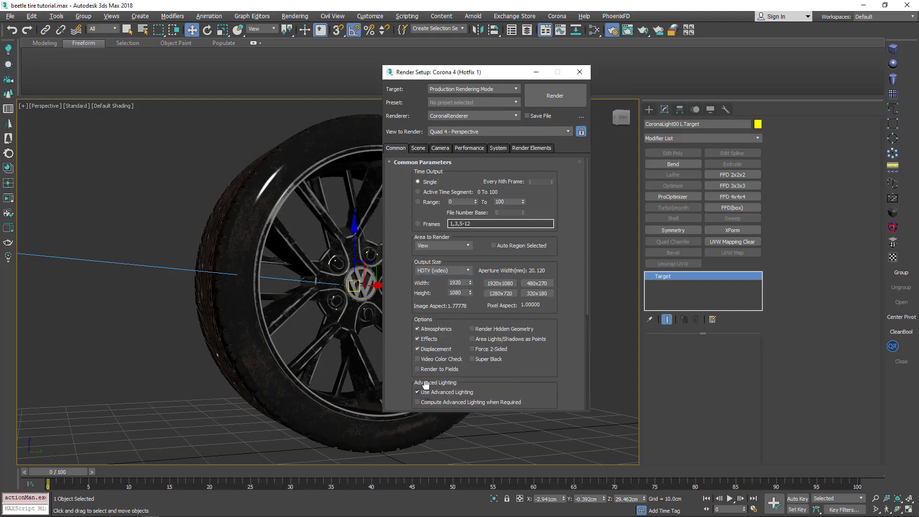
pyautogui.click(505, 284)
pyautogui.click(441, 271)
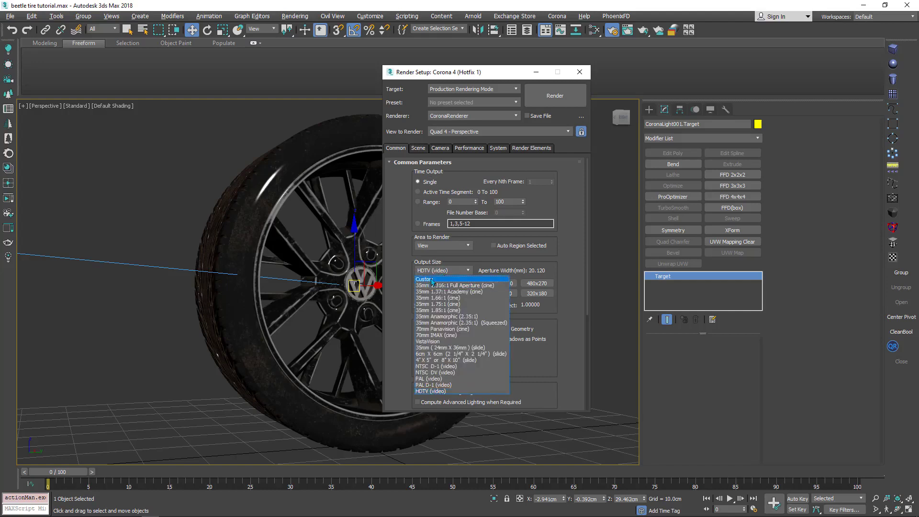
pyautogui.click(393, 281)
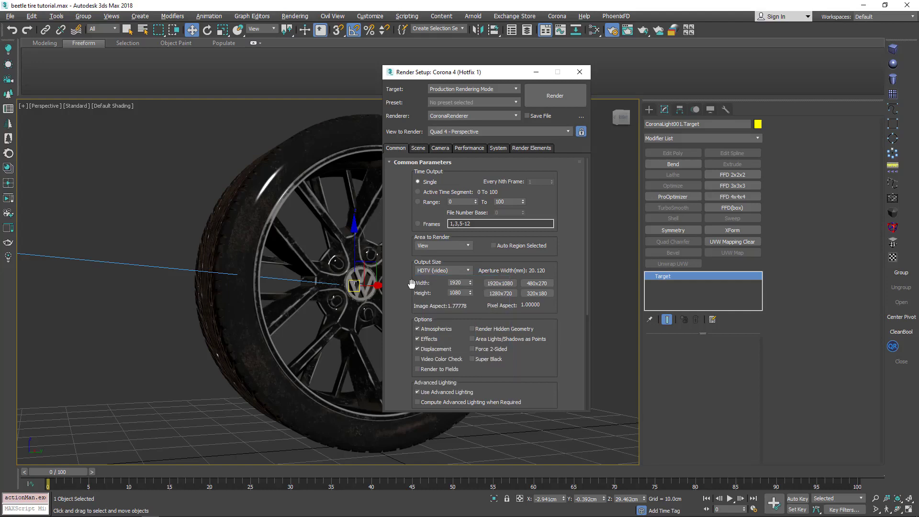
pyautogui.click(579, 72)
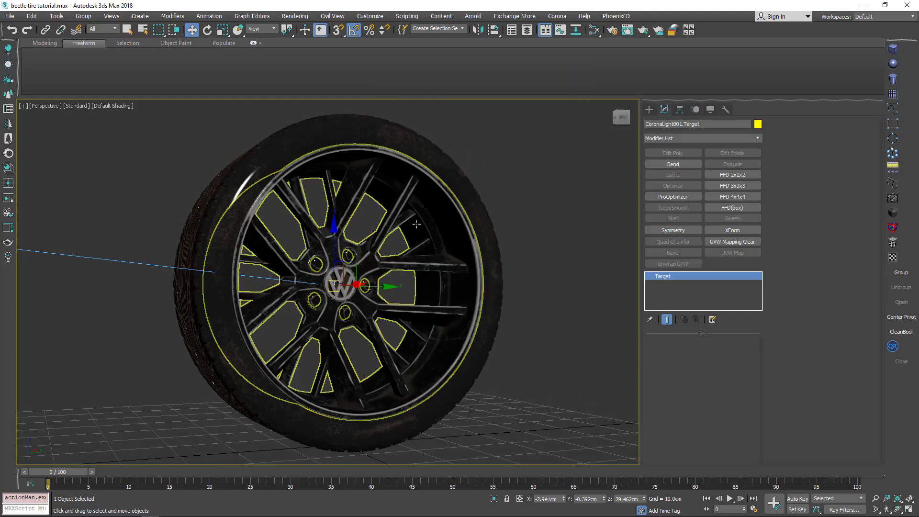
# - Show the safe frame in the perspective view and create a Corona camera from that view
pyautogui.hotkey('shift', 'f')
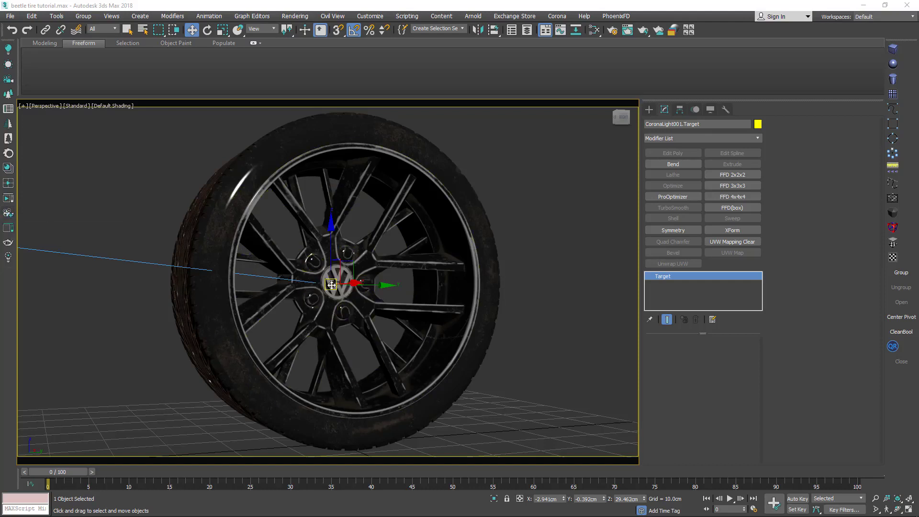
pyautogui.click(9, 229)
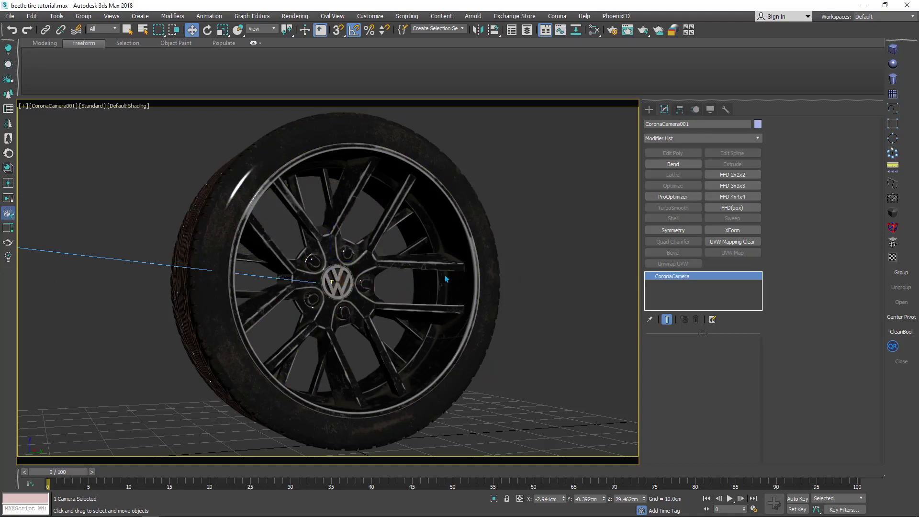
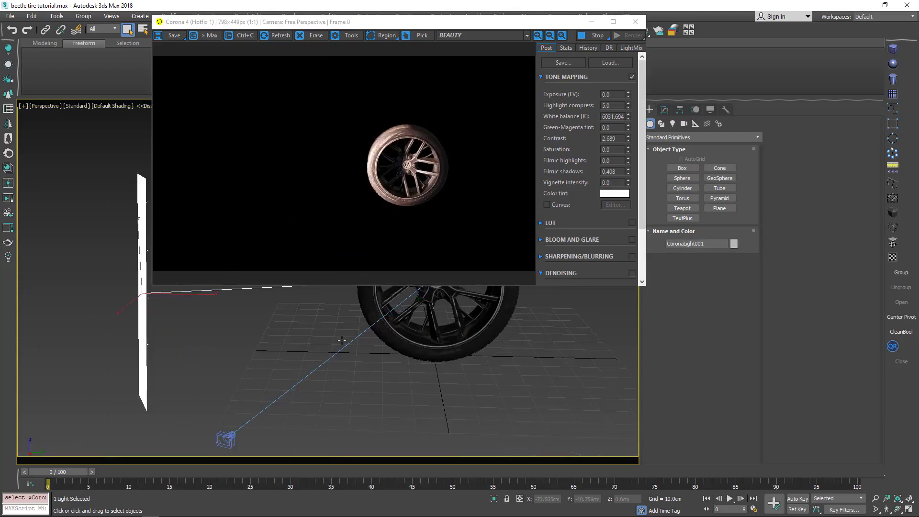
# - Change the selected Corona light's direct input color to pure white, RGB 255, 255, 255
pyautogui.scroll(5, 401, 304)
pyautogui.keyDown('alt'); pyautogui.moveTo(376, 322); pyautogui.dragTo(378, 369, button='middle'); pyautogui.keyUp('alt')
pyautogui.click(666, 110)
pyautogui.moveTo(436, 330); pyautogui.dragTo(347, 353, button='middle')
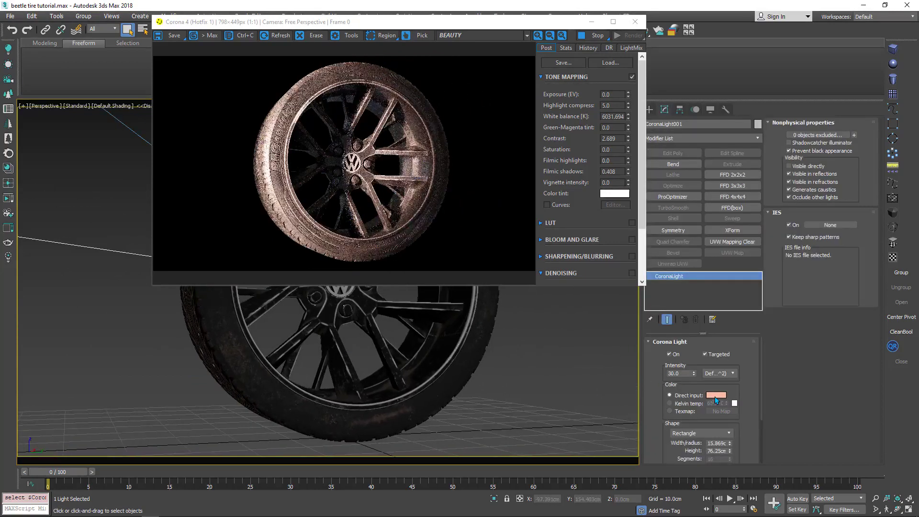
pyautogui.click(716, 395)
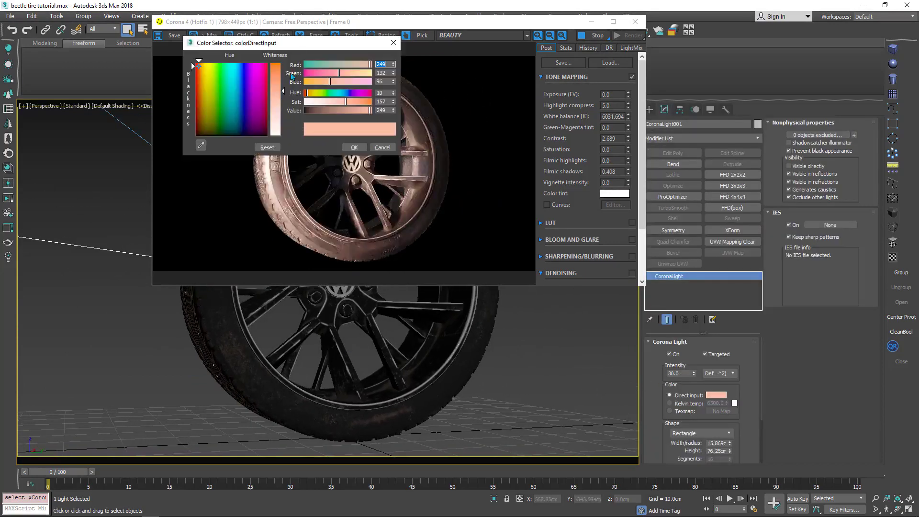
pyautogui.moveTo(297, 47); pyautogui.dragTo(603, 48)
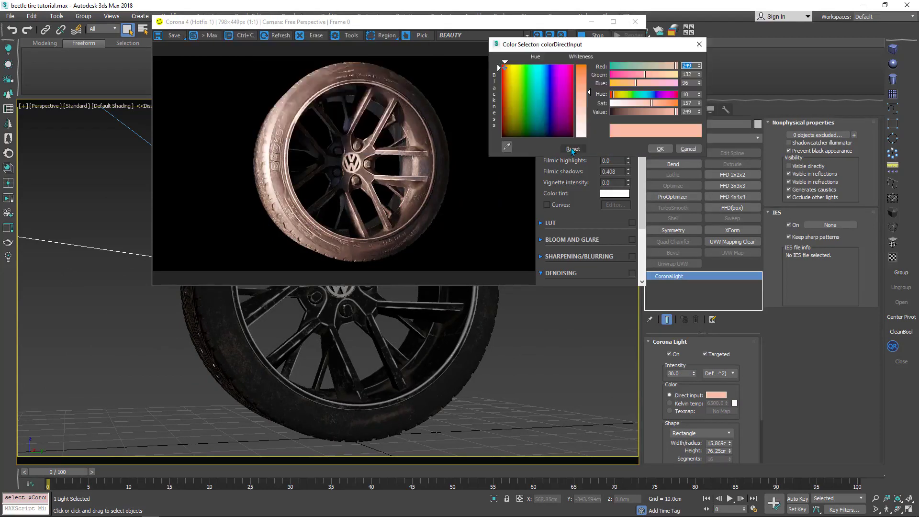
pyautogui.moveTo(504, 115); pyautogui.dragTo(501, 138)
pyautogui.moveTo(587, 110); pyautogui.dragTo(588, 106)
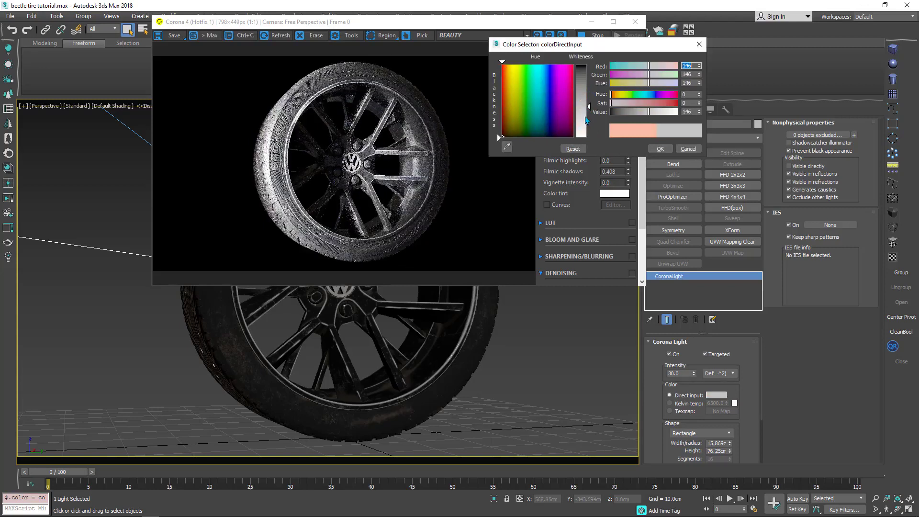
pyautogui.moveTo(586, 119); pyautogui.dragTo(588, 139)
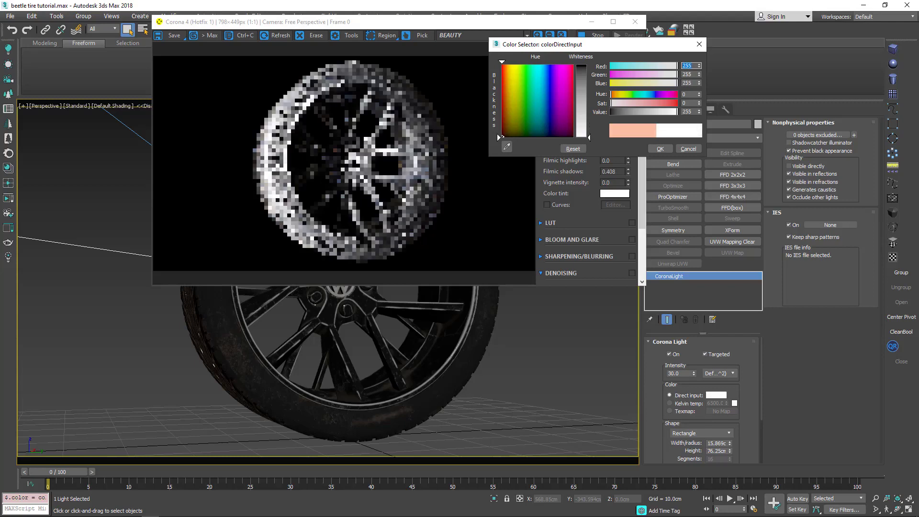
pyautogui.click(660, 149)
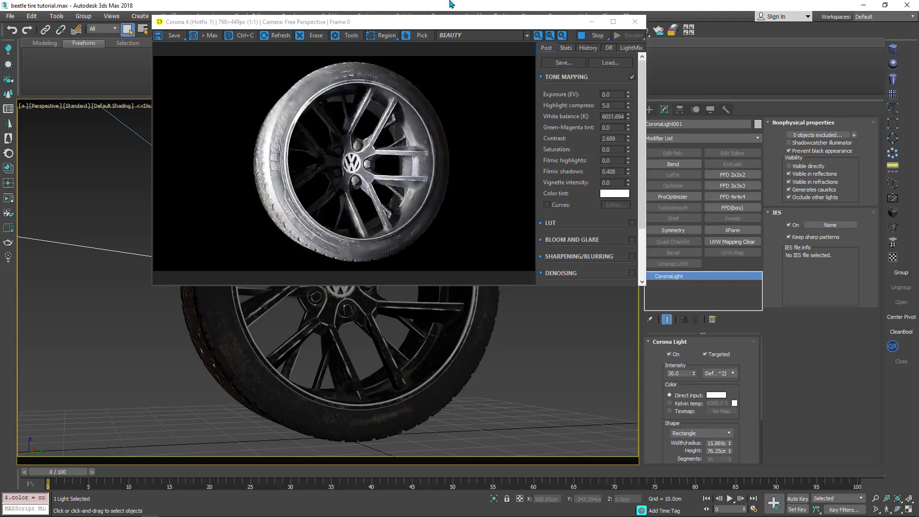
# - Try the light's intensity at 25, settle on 20, and stop and close the interactive render
pyautogui.moveTo(453, 27); pyautogui.dragTo(487, 21)
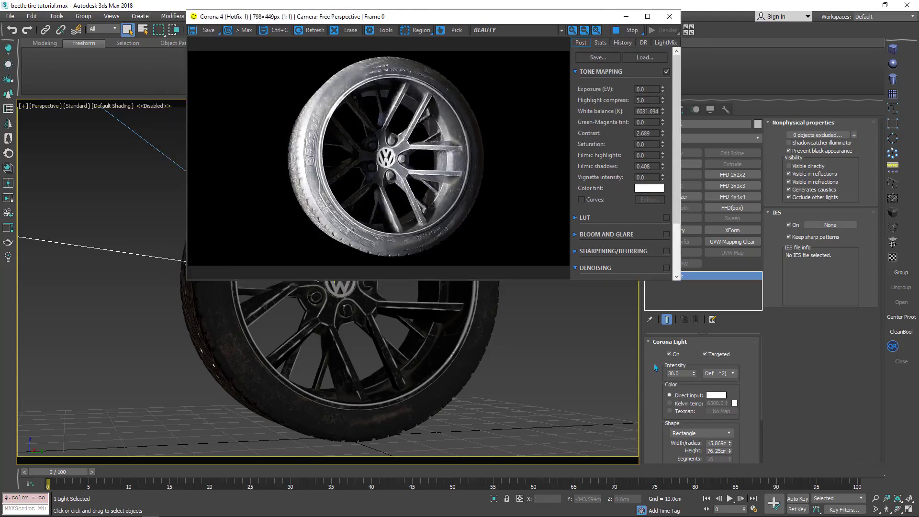
pyautogui.moveTo(685, 375); pyautogui.dragTo(661, 375)
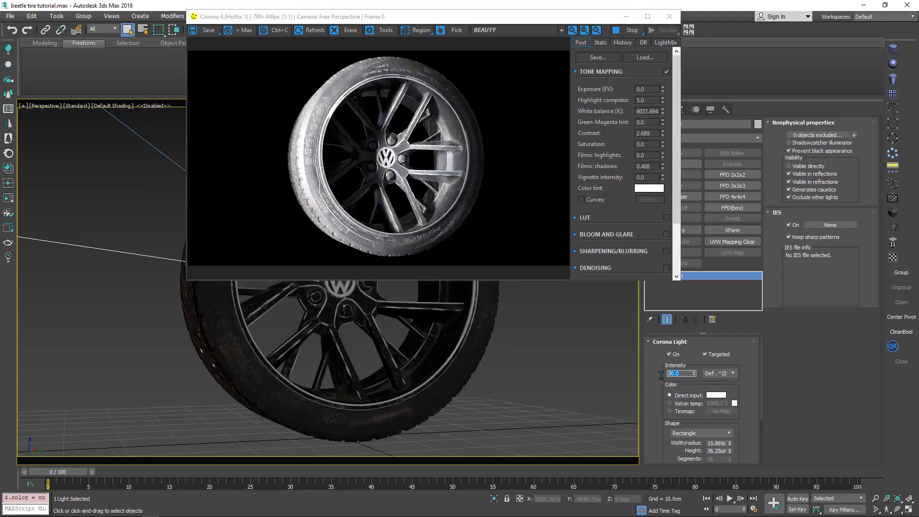
pyautogui.write('25')
pyautogui.press('Return')
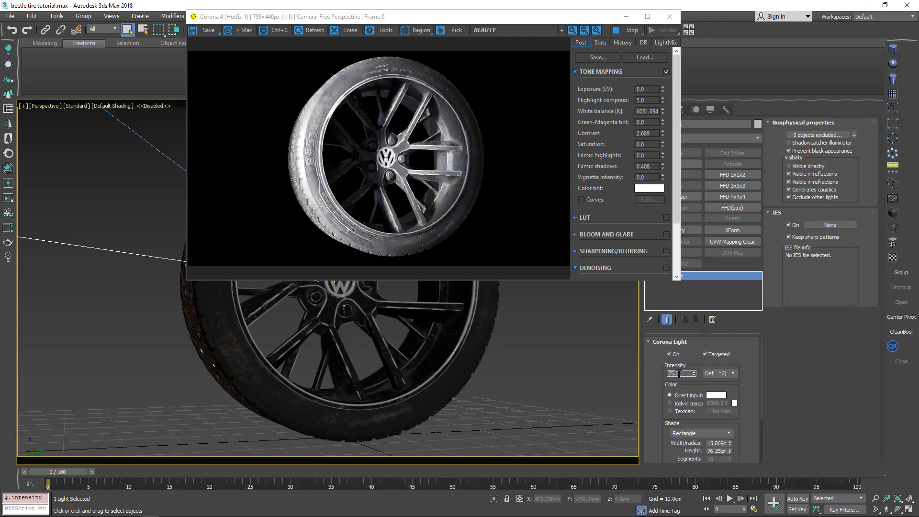
pyautogui.write('20')
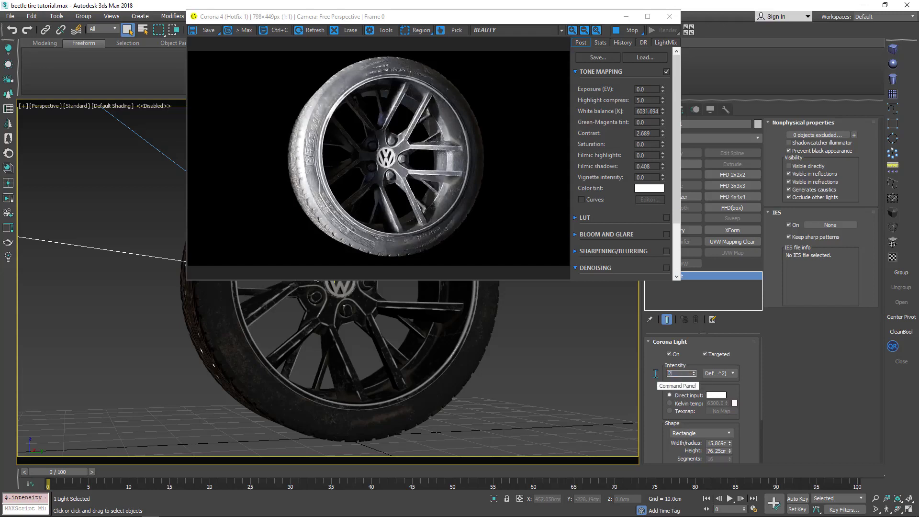
pyautogui.press('Return')
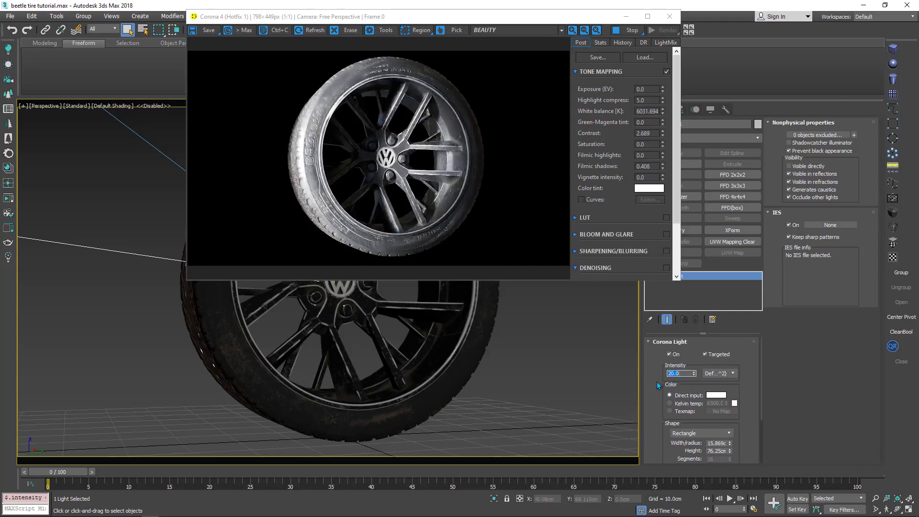
pyautogui.click(622, 32)
pyautogui.click(670, 17)
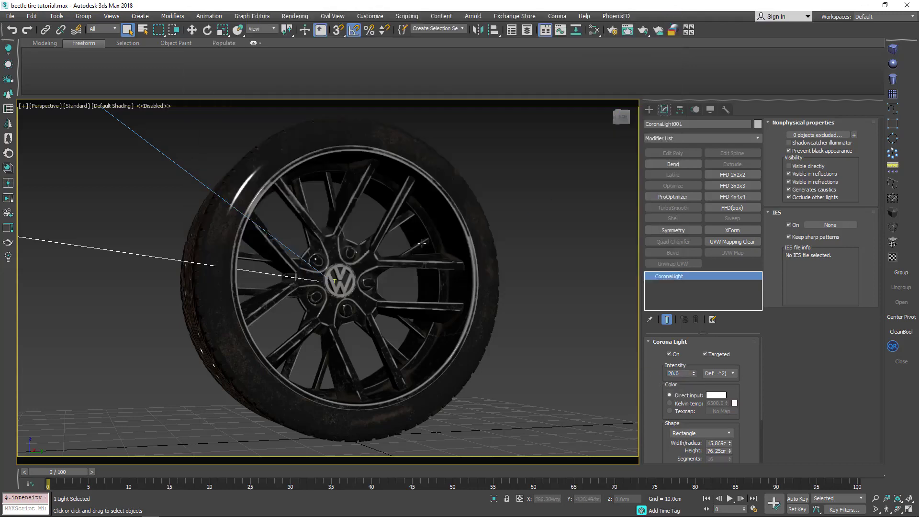
# - Clone the light as an independent copy on the opposite side of the wheel, at about X 40.3, Y 103.2 and Z 35.4 cm
pyautogui.scroll(-4, 426, 251)
pyautogui.keyDown('alt'); pyautogui.moveTo(466, 222); pyautogui.dragTo(467, 261, button='middle'); pyautogui.keyUp('alt')
pyautogui.scroll(-4, 415, 249)
pyautogui.click(255, 266)
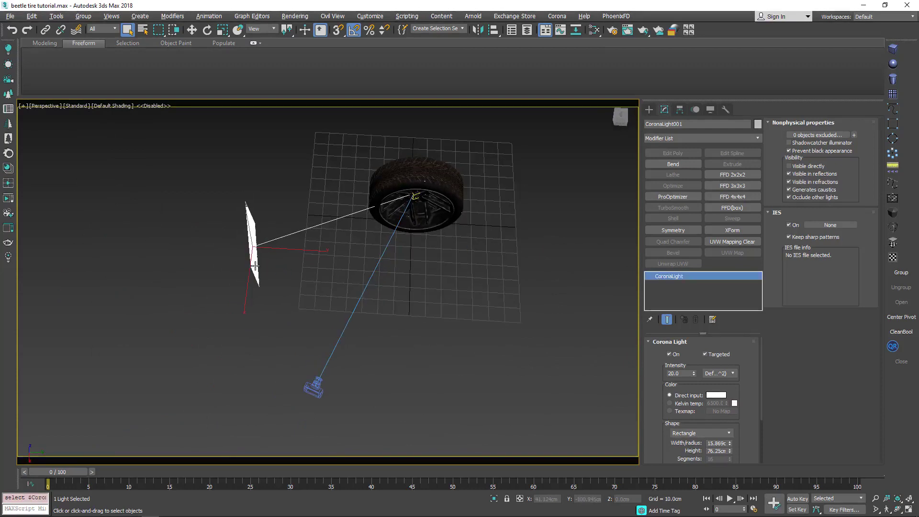
pyautogui.scroll(-4, 258, 267)
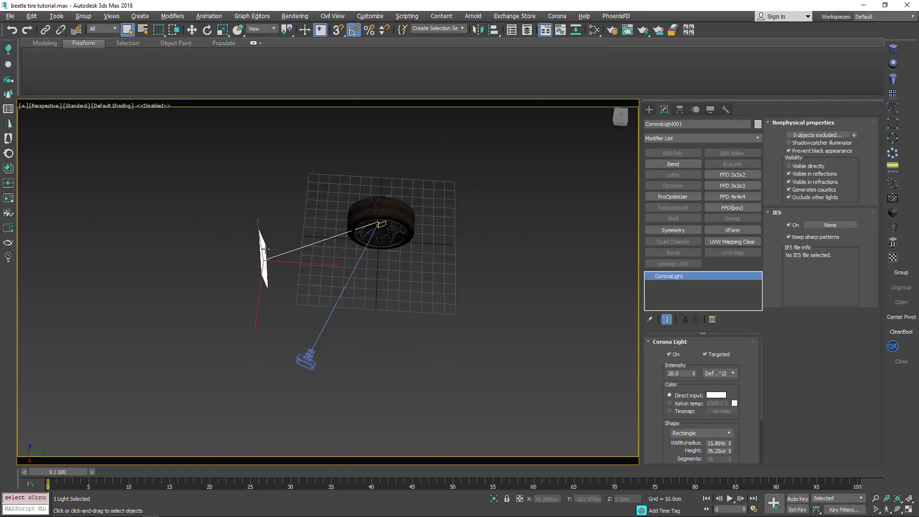
pyautogui.scroll(2, 265, 270)
pyautogui.press('w')
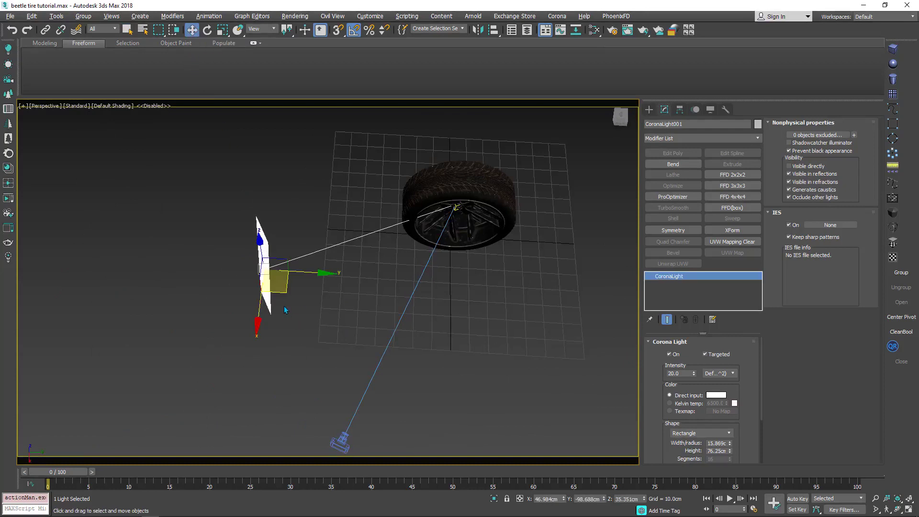
pyautogui.scroll(-3, 283, 308)
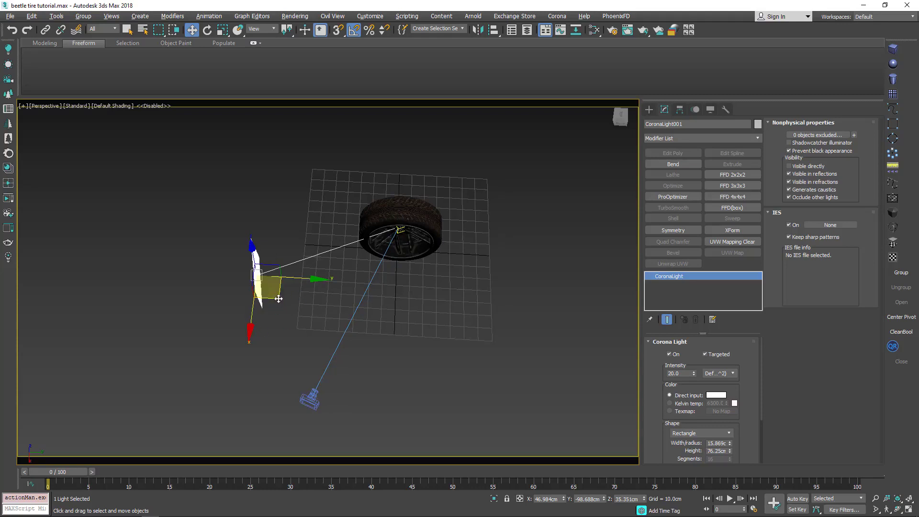
pyautogui.moveTo(278, 299)
pyautogui.keyDown('shift'); pyautogui.mouseDown()
pyautogui.moveTo(445, 328)
pyautogui.moveTo(578, 308)
pyautogui.mouseUp(); pyautogui.keyUp('shift')
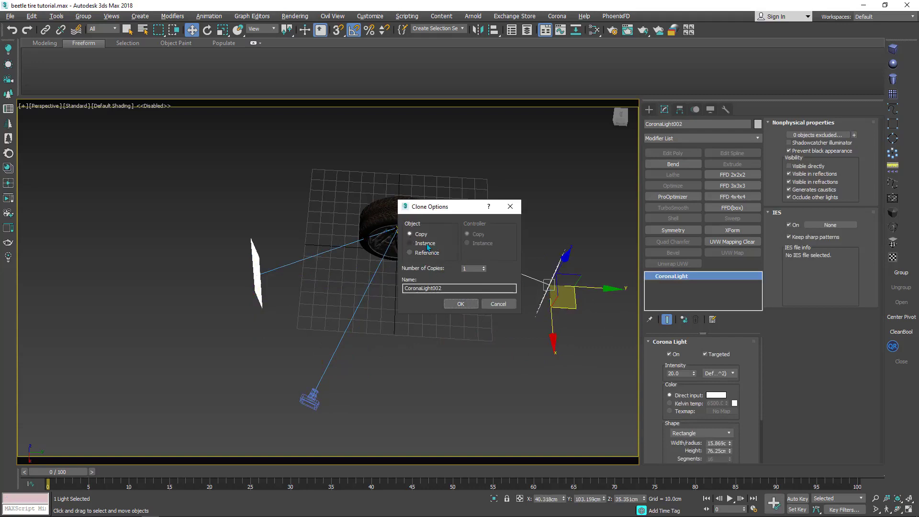
pyautogui.moveTo(425, 206); pyautogui.dragTo(433, 134)
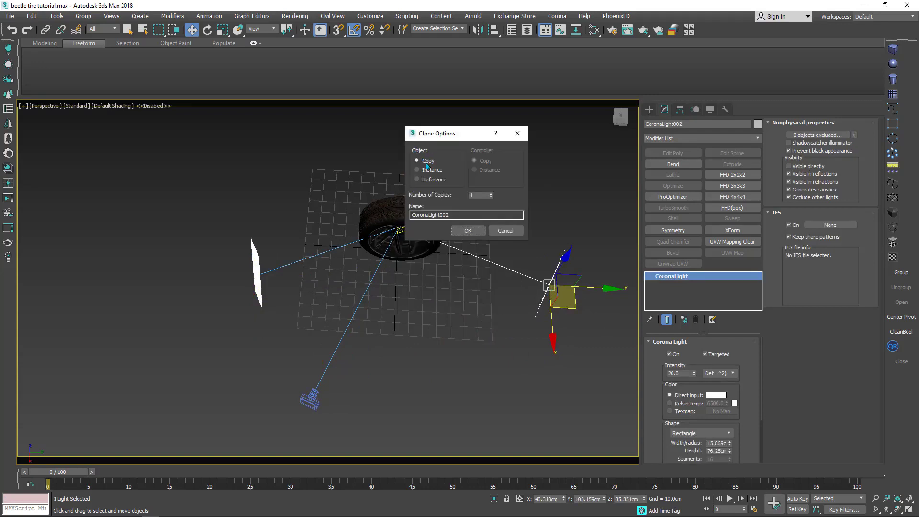
pyautogui.click(467, 232)
# - Reposition the copied light on its side of the wheel to about X 45.9, Y 112.3 and Z 35.4 cm
pyautogui.moveTo(468, 233)
pyautogui.keyDown('alt'); pyautogui.mouseDown(button='middle')
pyautogui.moveTo(441, 271)
pyautogui.moveTo(444, 261)
pyautogui.moveTo(358, 272)
pyautogui.moveTo(346, 313)
pyautogui.moveTo(550, 317)
pyautogui.mouseUp(button='middle'); pyautogui.keyUp('alt')
pyautogui.scroll(1, 443, 260)
pyautogui.moveTo(531, 306); pyautogui.dragTo(561, 332)
pyautogui.moveTo(317, 247)
pyautogui.keyDown('alt'); pyautogui.mouseDown(button='middle')
pyautogui.moveTo(294, 247)
pyautogui.moveTo(311, 247)
pyautogui.mouseUp(button='middle'); pyautogui.keyUp('alt')
pyautogui.moveTo(533, 371); pyautogui.dragTo(555, 345)
pyautogui.keyDown('alt'); pyautogui.moveTo(555, 345); pyautogui.dragTo(544, 279, button='middle'); pyautogui.keyUp('alt')
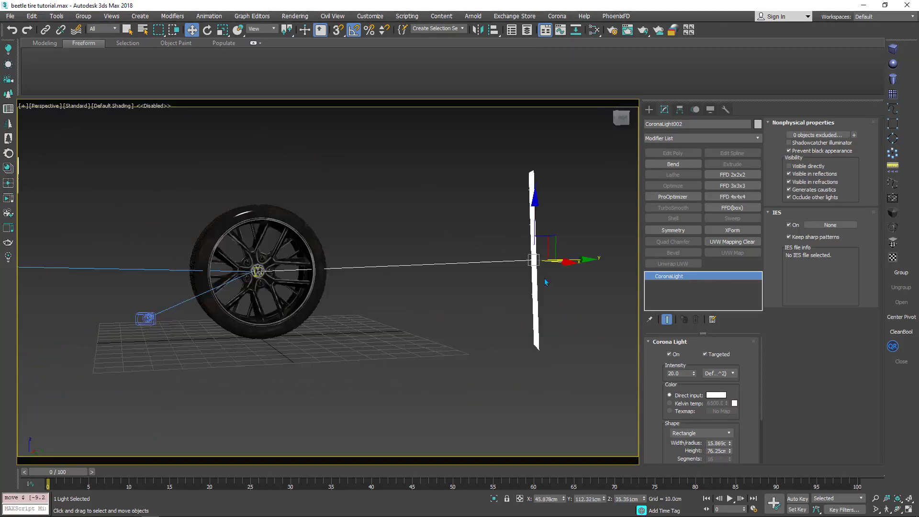
# - Give the copied light a light blue color, RGB 116, 155, 255, and set its intensity to 15
pyautogui.click(716, 395)
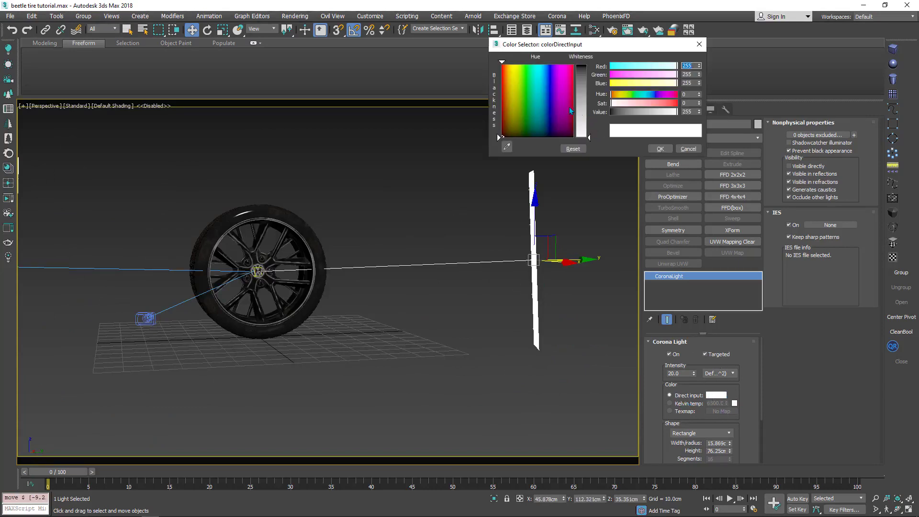
pyautogui.click(546, 65)
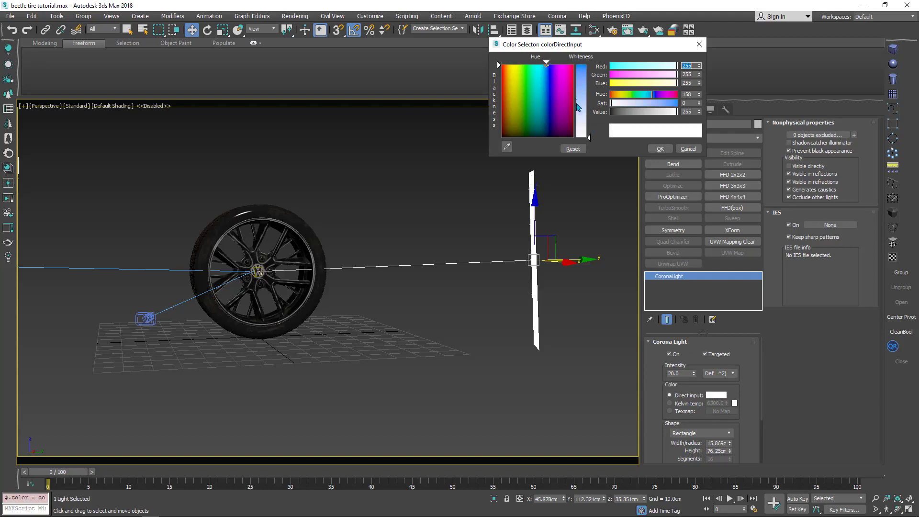
pyautogui.click(581, 101)
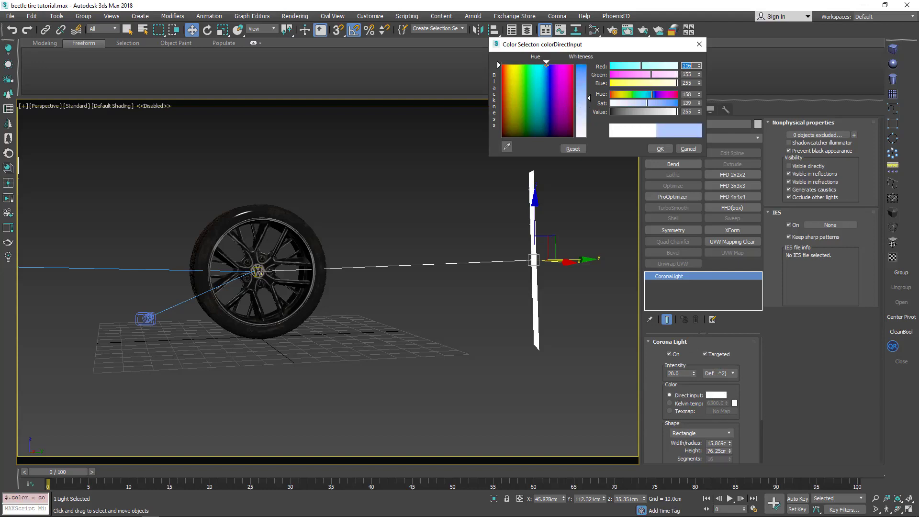
pyautogui.click(661, 149)
pyautogui.moveTo(683, 375); pyautogui.dragTo(666, 374)
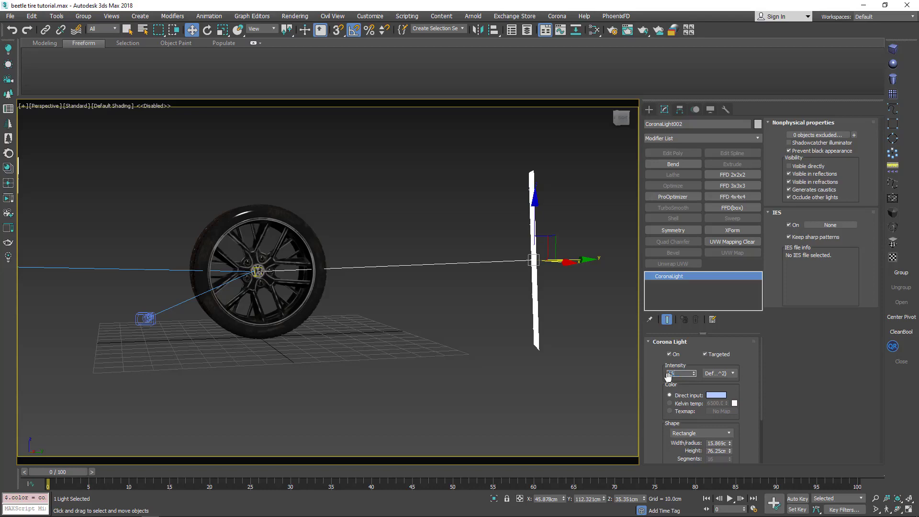
pyautogui.press('Return')
# - Frame the wheel's rim face close up at a slight angle and start the Corona interactive render
pyautogui.moveTo(275, 262); pyautogui.dragTo(389, 275, button='middle')
pyautogui.scroll(2, 335, 258)
pyautogui.scroll(3, 372, 249)
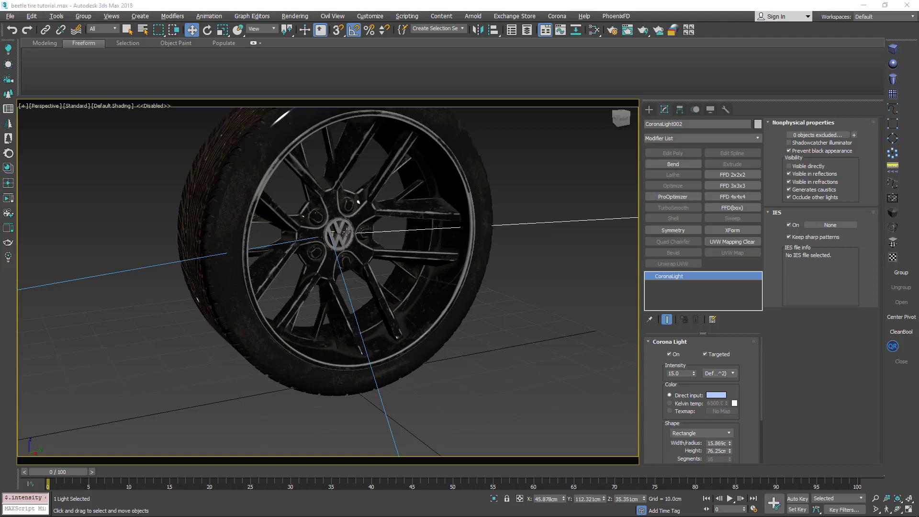
pyautogui.moveTo(346, 232); pyautogui.dragTo(348, 269, button='middle')
pyautogui.keyDown('alt'); pyautogui.moveTo(349, 269); pyautogui.dragTo(211, 201, button='middle'); pyautogui.keyUp('alt')
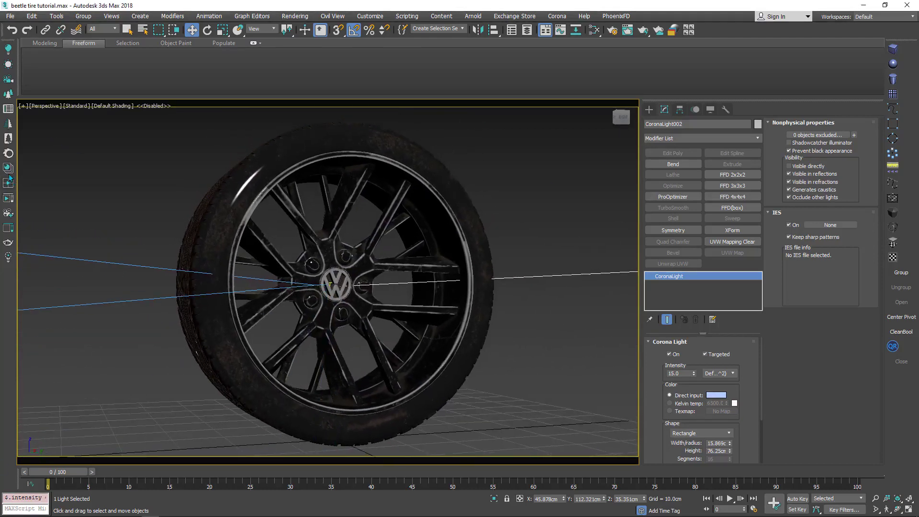
pyautogui.click(8, 199)
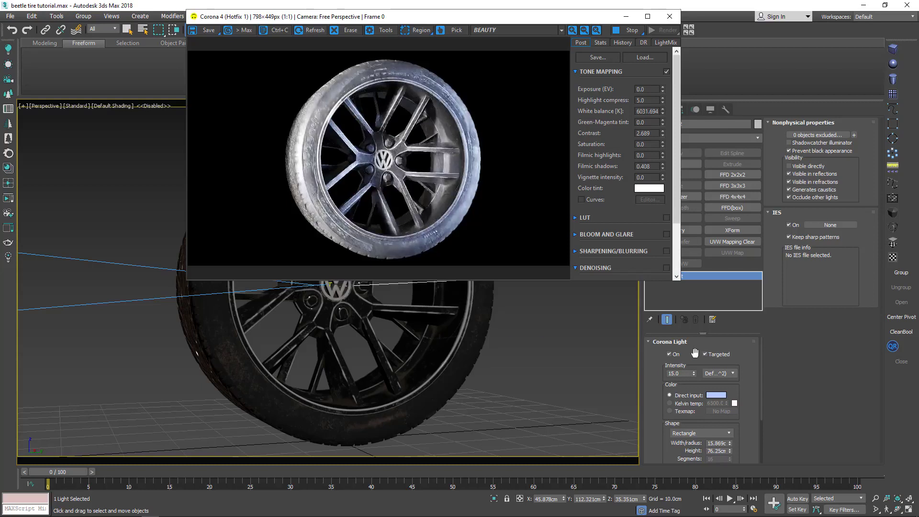
# - Resize the blue light's rectangle to 10 cm wide and 40 cm high
pyautogui.moveTo(654, 392); pyautogui.dragTo(655, 386)
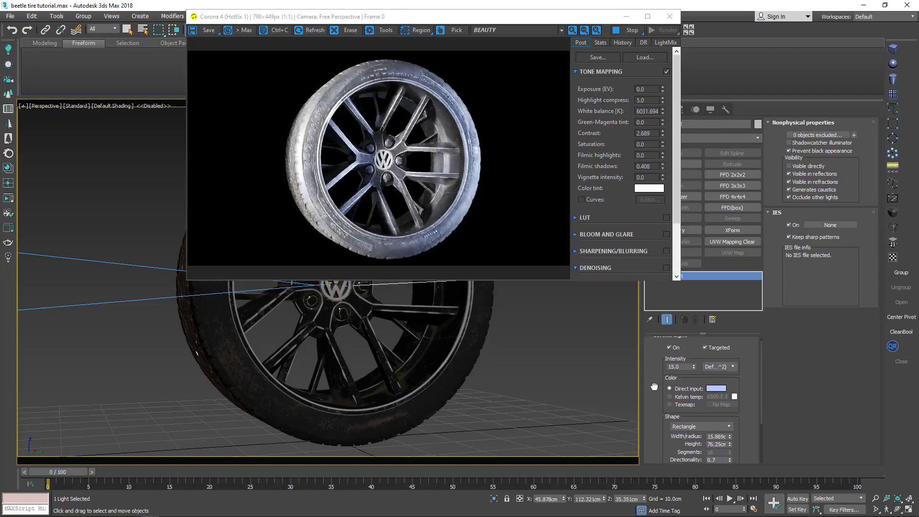
pyautogui.doubleClick(687, 367)
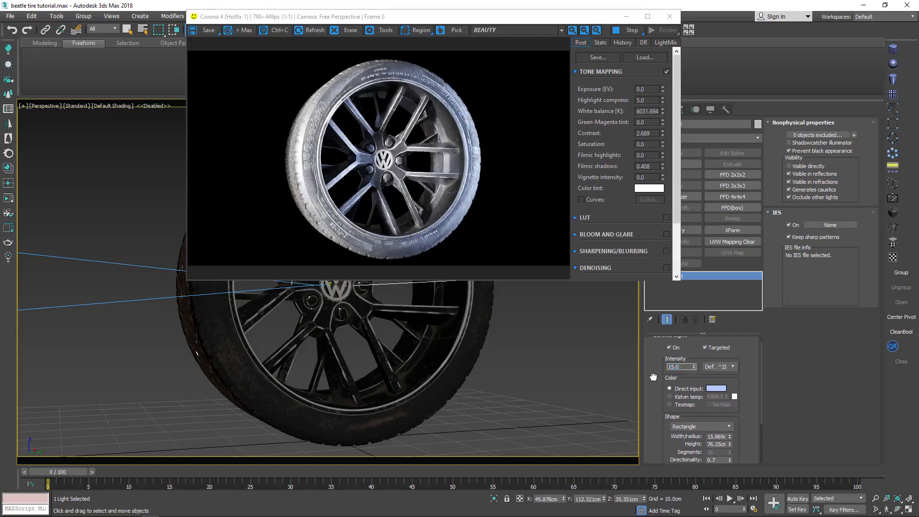
pyautogui.scroll(-3, 655, 377)
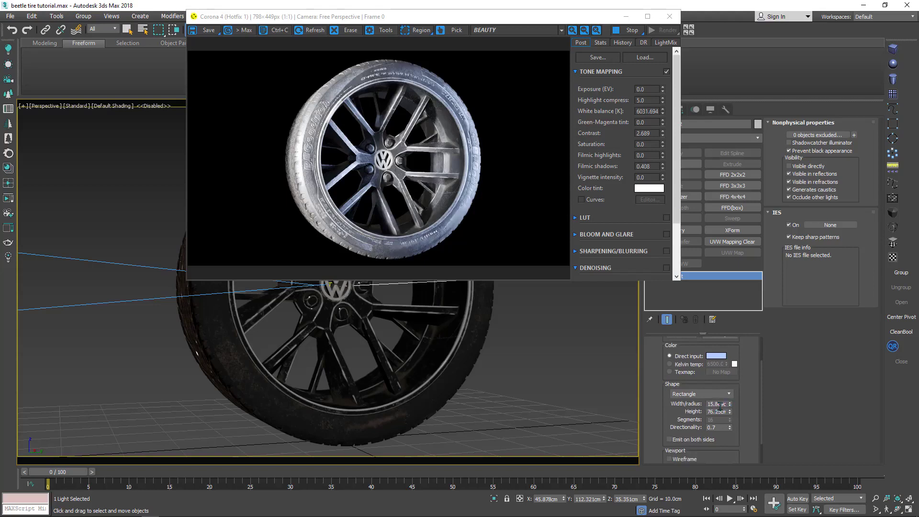
pyautogui.click(731, 408)
pyautogui.doubleClick(723, 404)
pyautogui.write('10')
pyautogui.press('Return')
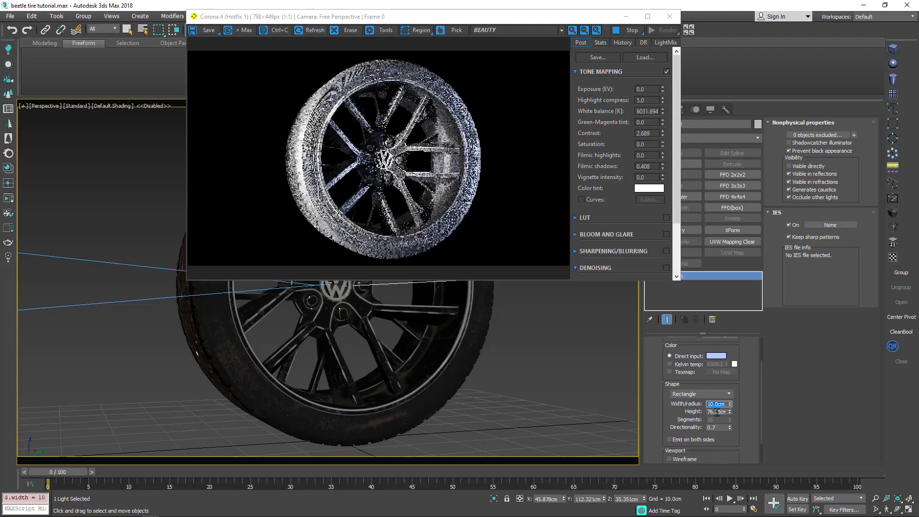
pyautogui.doubleClick(717, 412)
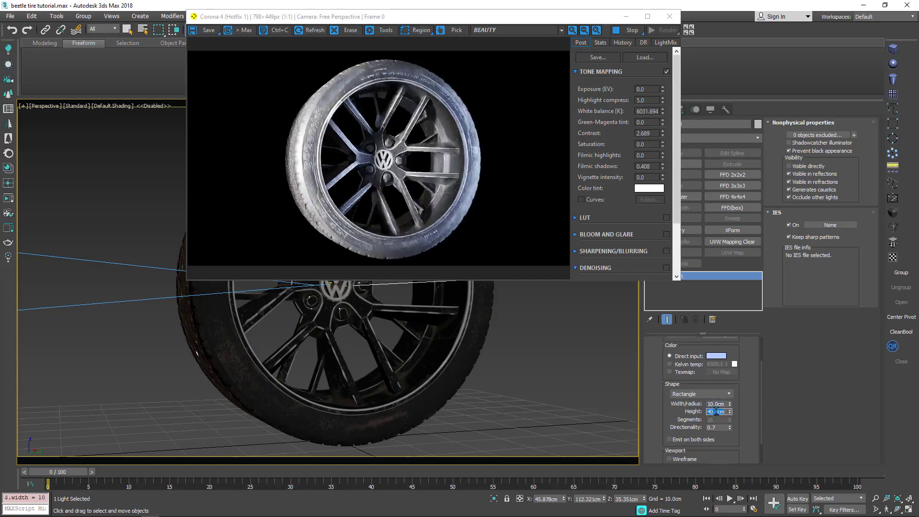
pyautogui.press('Return')
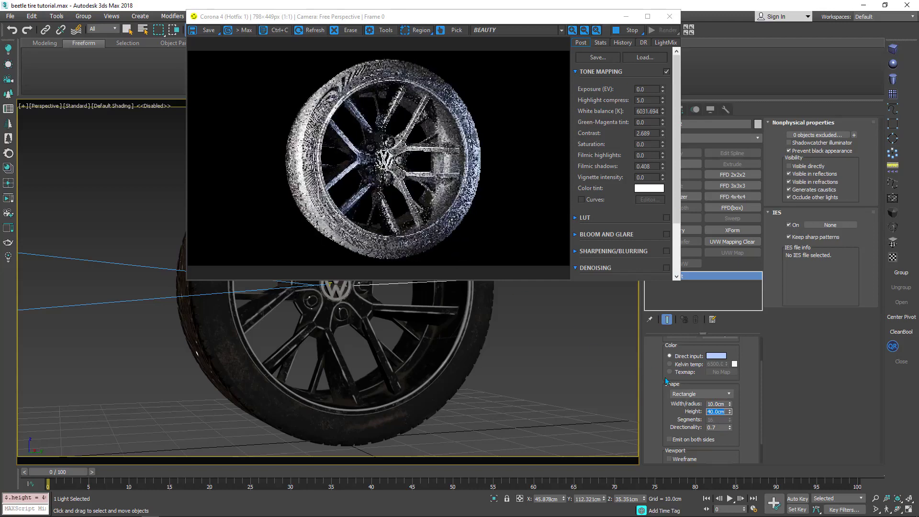
# - Set the blue light's intensity to 10
pyautogui.scroll(2, 665, 364)
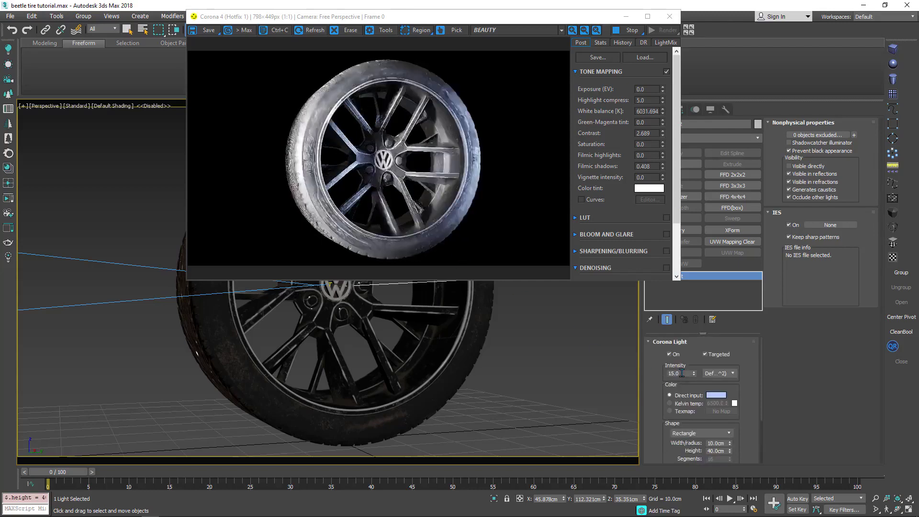
pyautogui.doubleClick(681, 373)
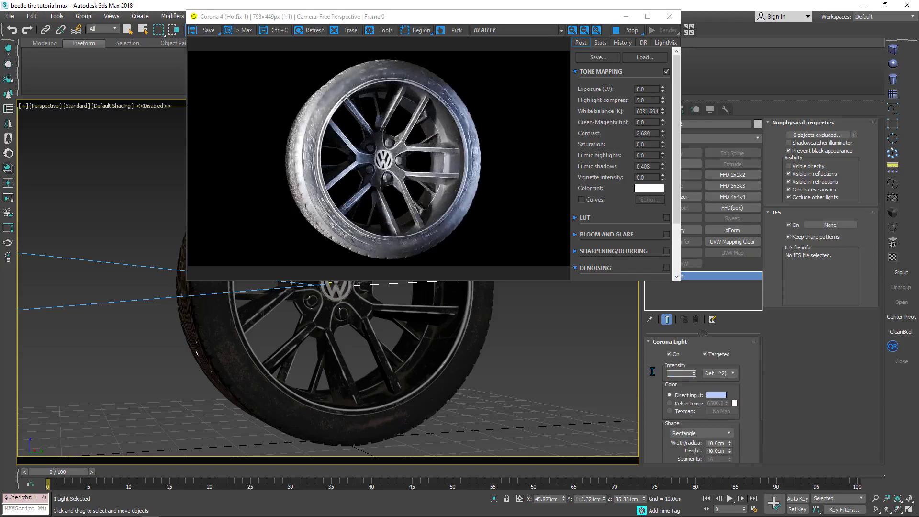
pyautogui.write('10')
pyautogui.press('Return')
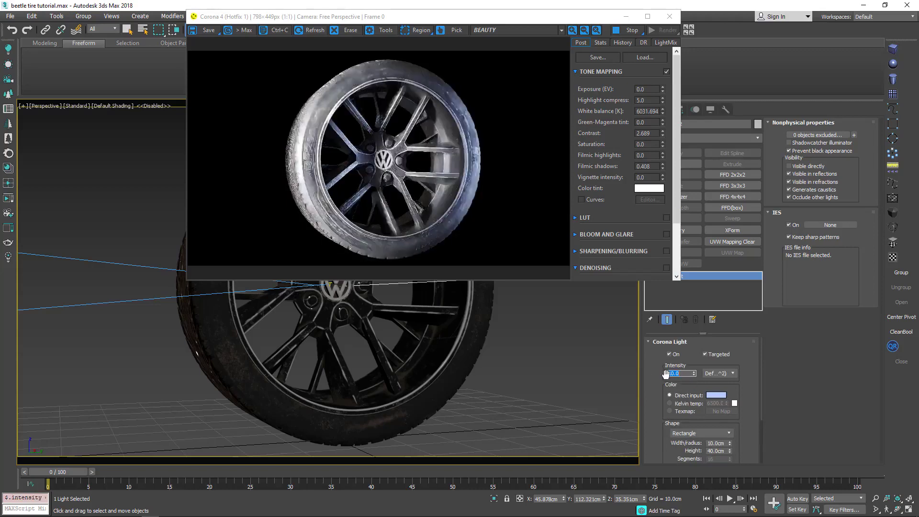
# - Deepen the blue light's color to RGB 77, 127, 255 and close the render window
pyautogui.click(714, 397)
pyautogui.moveTo(588, 95); pyautogui.dragTo(587, 79)
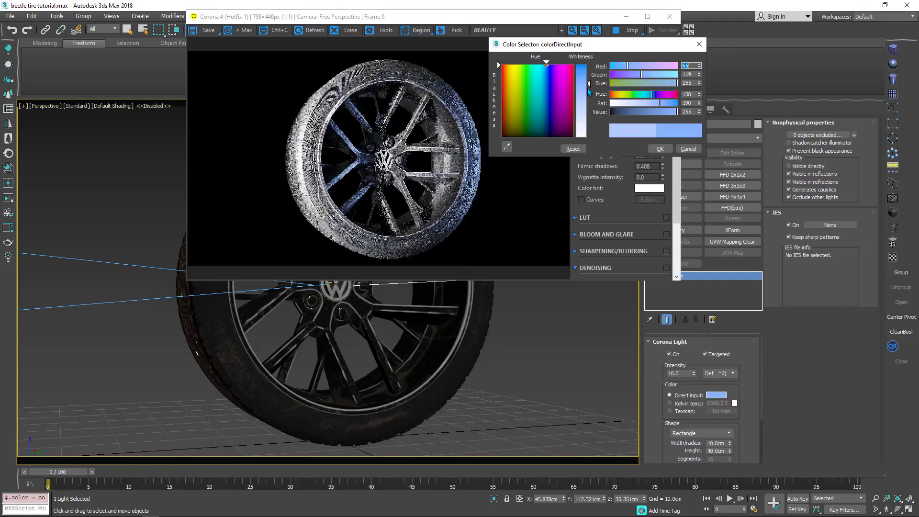
pyautogui.click(659, 148)
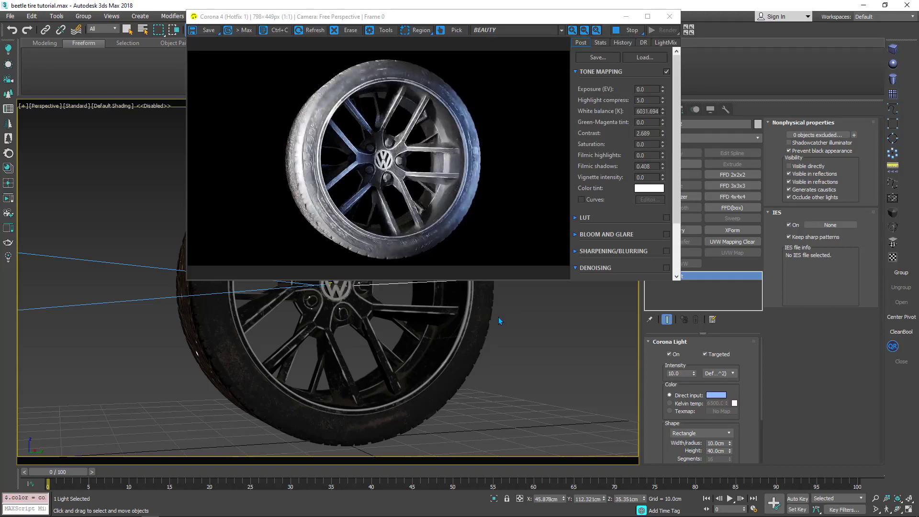
pyautogui.click(669, 16)
# - Copy the blue light as an independent copy placed behind the wheel, on the side away from the camera
pyautogui.scroll(-10, 403, 254)
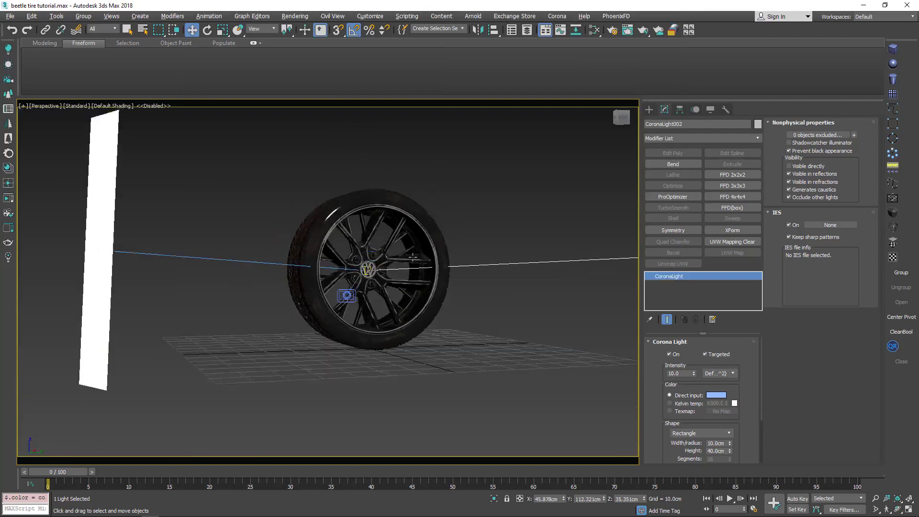
pyautogui.moveTo(397, 314); pyautogui.dragTo(335, 309, button='middle')
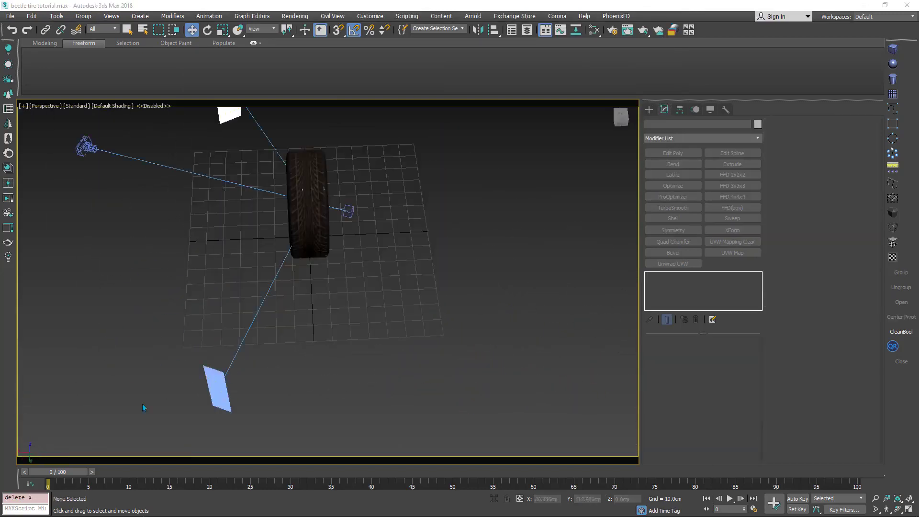
pyautogui.click(223, 392)
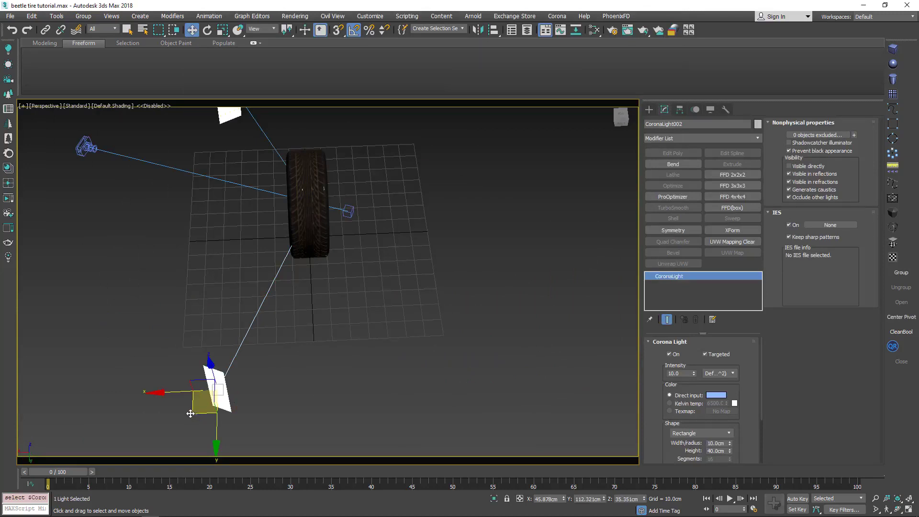
pyautogui.moveTo(190, 413)
pyautogui.keyDown('shift'); pyautogui.mouseDown()
pyautogui.moveTo(398, 392)
pyautogui.moveTo(454, 367)
pyautogui.moveTo(483, 329)
pyautogui.mouseUp(); pyautogui.keyUp('shift')
pyautogui.click(456, 287)
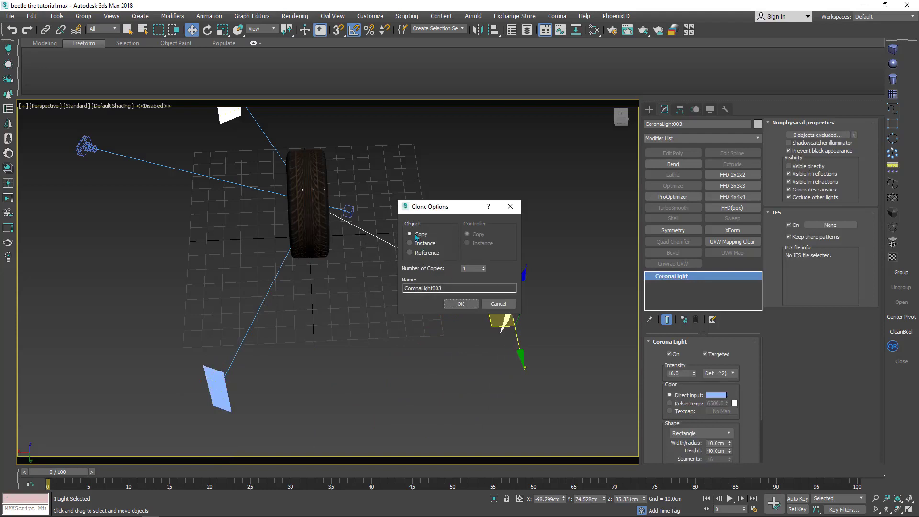
pyautogui.click(467, 306)
# - Raise the copied light to about Z 65 cm and shift it slightly sideways behind the wheel
pyautogui.moveTo(467, 327)
pyautogui.keyDown('alt'); pyautogui.mouseDown(button='middle')
pyautogui.moveTo(527, 251)
pyautogui.moveTo(541, 250)
pyautogui.mouseUp(button='middle'); pyautogui.keyUp('alt')
pyautogui.keyDown('alt'); pyautogui.moveTo(421, 259); pyautogui.dragTo(444, 213, button='middle'); pyautogui.keyUp('alt')
pyautogui.moveTo(446, 211); pyautogui.dragTo(444, 150)
pyautogui.keyDown('alt'); pyautogui.moveTo(445, 150); pyautogui.dragTo(436, 208, button='middle'); pyautogui.keyUp('alt')
pyautogui.moveTo(525, 208); pyautogui.dragTo(483, 215)
pyautogui.scroll(1, 486, 219)
pyautogui.keyDown('alt'); pyautogui.moveTo(486, 219); pyautogui.dragTo(454, 227, button='middle'); pyautogui.keyUp('alt')
pyautogui.scroll(-1, 661, 434)
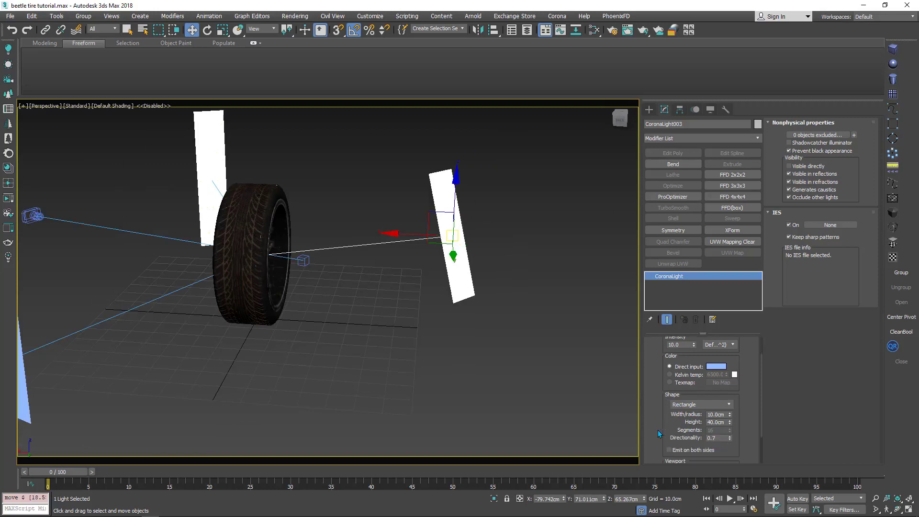
# - Reduce the copied light's height to 18 cm and give it a light red color, RGB 255, 40, 40
pyautogui.moveTo(730, 423); pyautogui.dragTo(730, 441)
pyautogui.scroll(2, 678, 408)
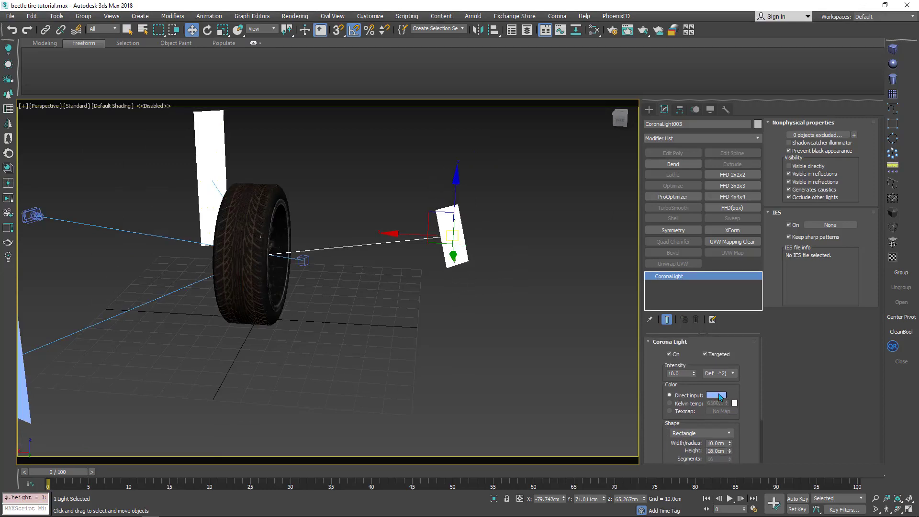
pyautogui.click(717, 395)
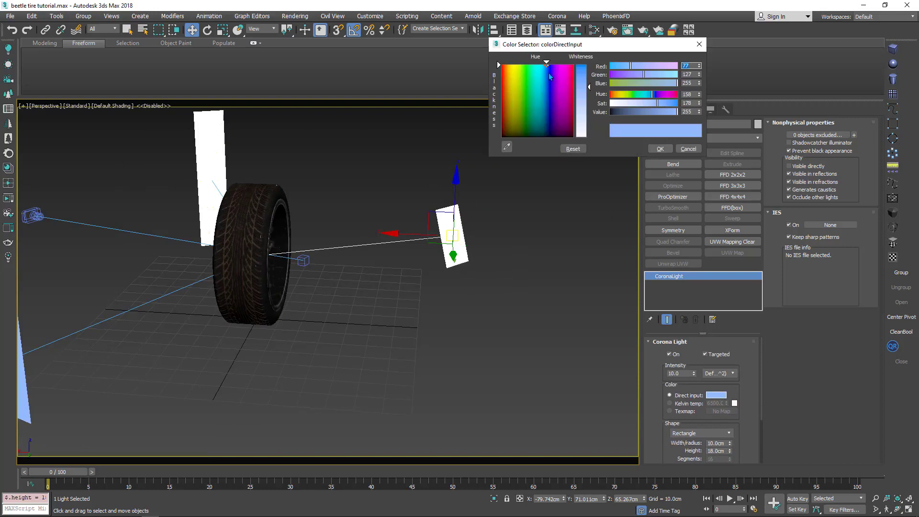
pyautogui.moveTo(558, 79); pyautogui.dragTo(573, 65)
pyautogui.moveTo(588, 86); pyautogui.dragTo(589, 75)
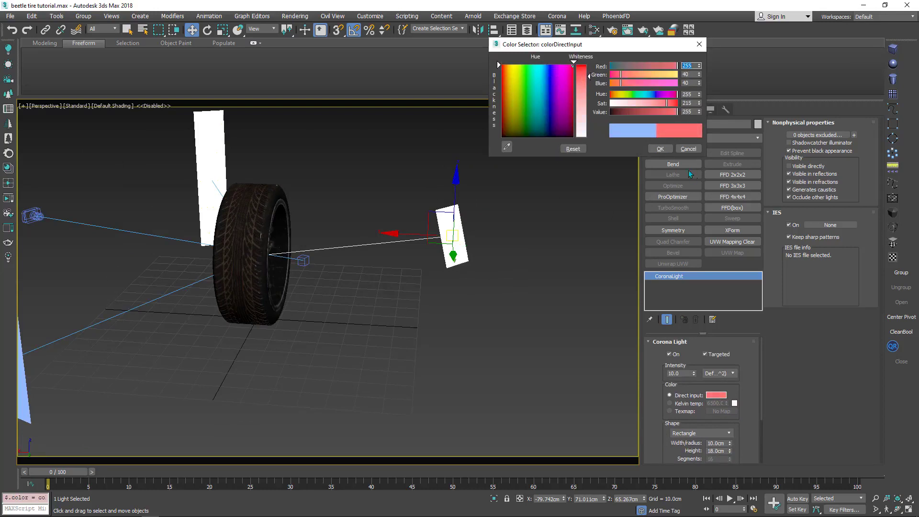
pyautogui.click(664, 151)
# - Move the red light to about X -56, Y 82 cm behind the wheel and frame the rim face
pyautogui.keyDown('alt'); pyautogui.moveTo(301, 199); pyautogui.dragTo(404, 210, button='middle'); pyautogui.keyUp('alt')
pyautogui.moveTo(423, 155); pyautogui.dragTo(472, 172)
pyautogui.keyDown('alt'); pyautogui.moveTo(353, 250); pyautogui.dragTo(424, 180, button='middle'); pyautogui.keyUp('alt')
pyautogui.scroll(4, 394, 203)
pyautogui.keyDown('alt'); pyautogui.moveTo(395, 221); pyautogui.dragTo(400, 191, button='middle'); pyautogui.keyUp('alt')
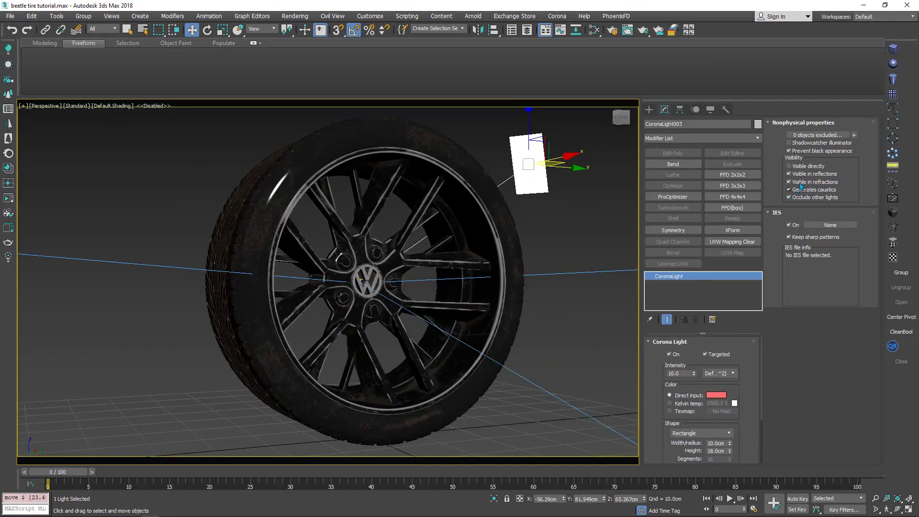
# - Keep the red light not directly visible, start the Corona interactive render and move the render window off the light settings
pyautogui.click(799, 167)
pyautogui.click(809, 167)
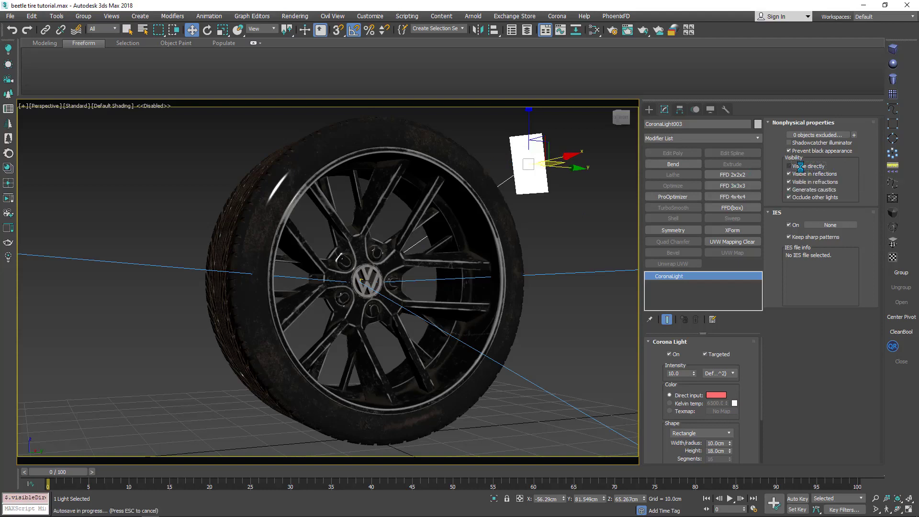
pyautogui.click(12, 203)
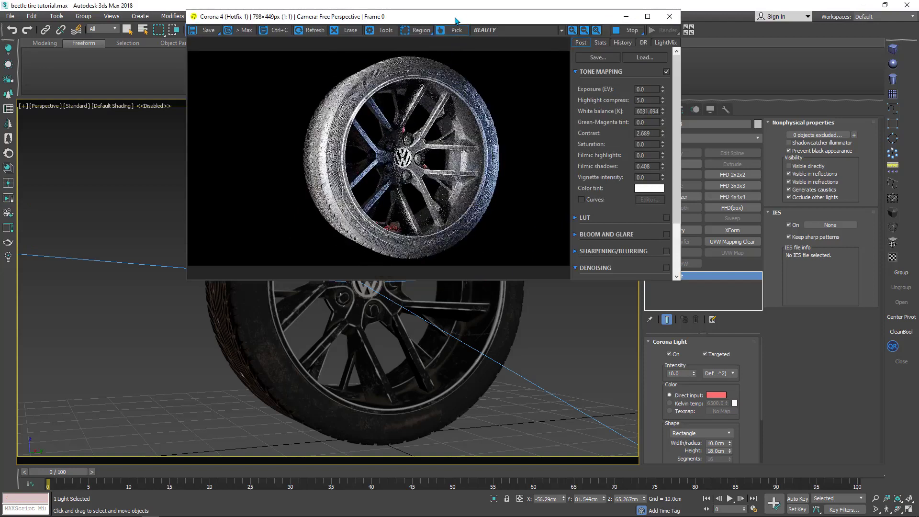
pyautogui.moveTo(455, 18); pyautogui.dragTo(347, 17)
pyautogui.moveTo(346, 94); pyautogui.dragTo(348, 96)
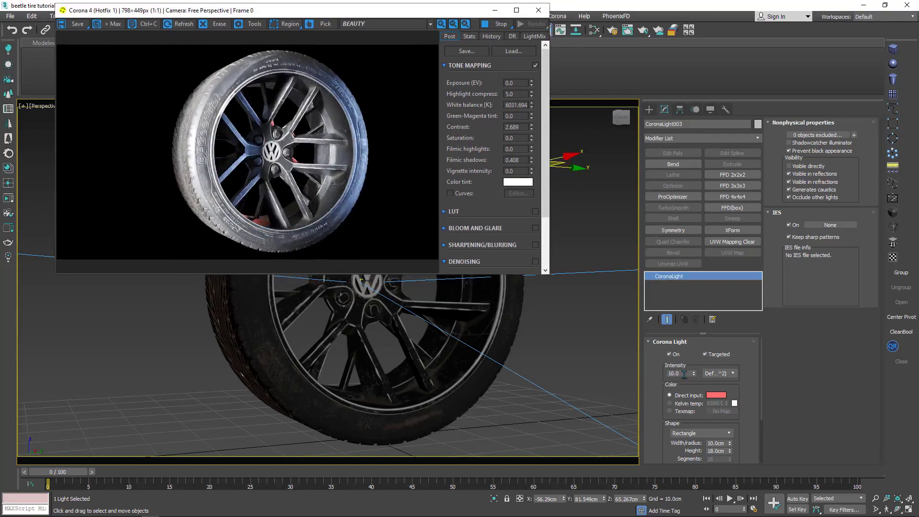
# - Set the red light's intensity to 30, then stop the interactive render and close its window
pyautogui.moveTo(695, 376); pyautogui.dragTo(689, 333)
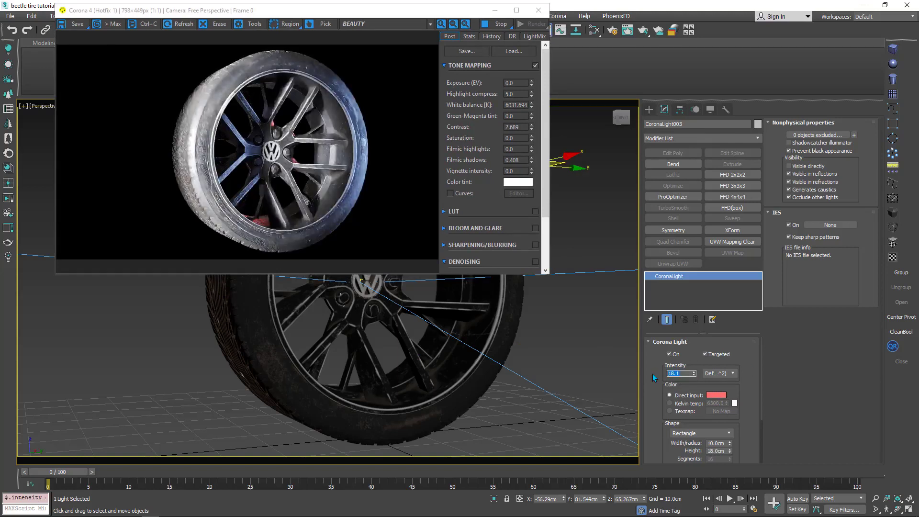
pyautogui.write('25')
pyautogui.press('Return')
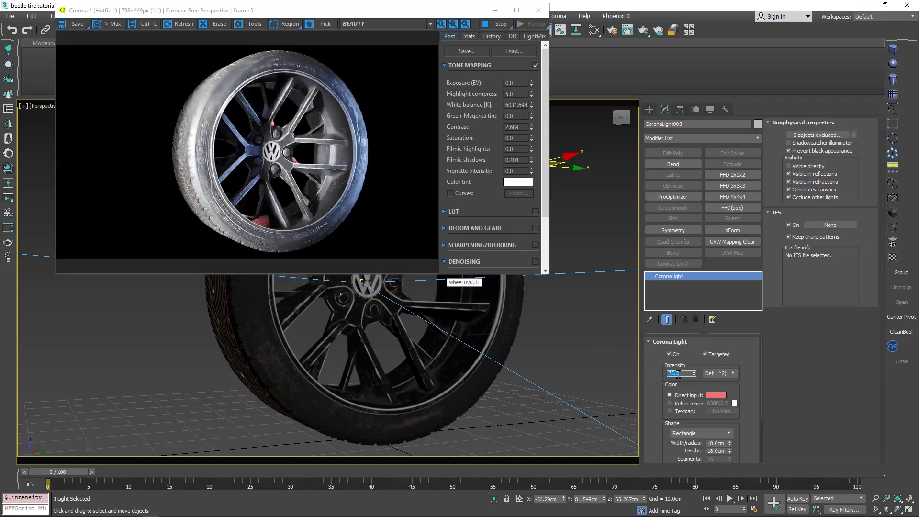
pyautogui.write('30')
pyautogui.press('Return')
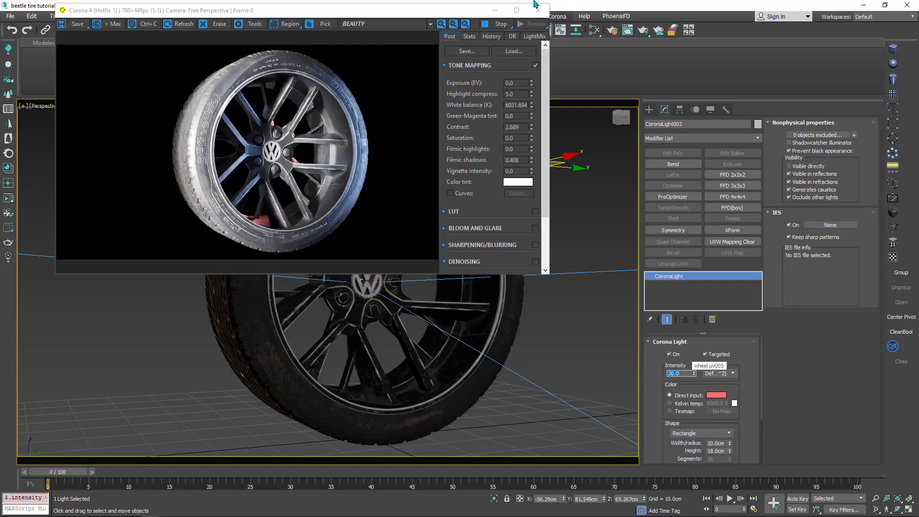
pyautogui.click(498, 23)
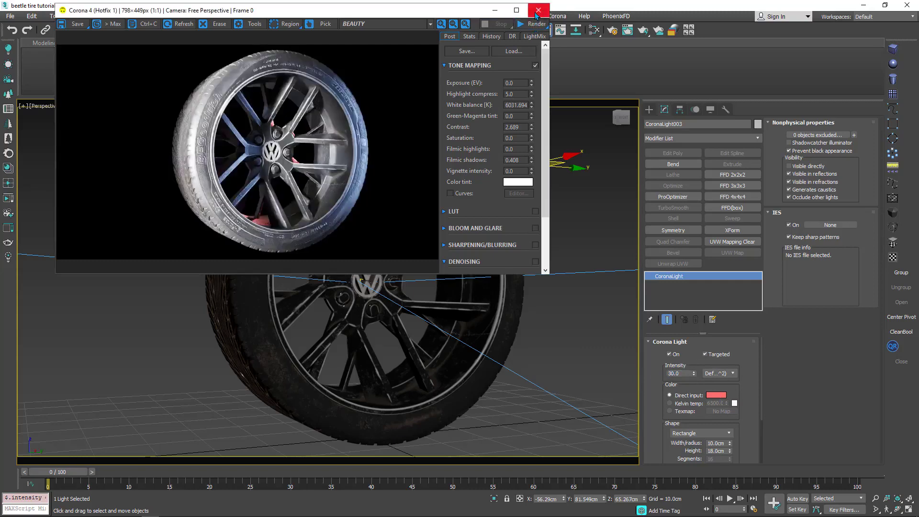
pyautogui.click(535, 14)
# - Copy the red light to the white light's side of the wheel
pyautogui.scroll(-5, 449, 236)
pyautogui.keyDown('alt'); pyautogui.moveTo(449, 236); pyautogui.dragTo(309, 298, button='middle'); pyautogui.keyUp('alt')
pyautogui.scroll(-3, 393, 317)
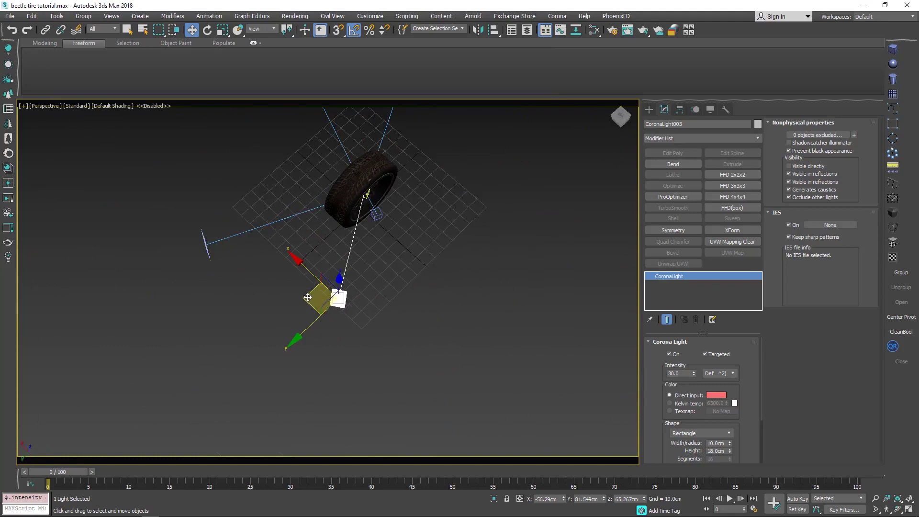
pyautogui.moveTo(310, 296)
pyautogui.keyDown('shift'); pyautogui.mouseDown()
pyautogui.moveTo(507, 253)
pyautogui.moveTo(536, 186)
pyautogui.moveTo(529, 174)
pyautogui.mouseUp(); pyautogui.keyUp('shift')
pyautogui.click(459, 307)
# - Lower the new copy to about Z 14 cm and bring it closer to the wheel, at about X -68, Y -71 cm
pyautogui.keyDown('alt'); pyautogui.moveTo(453, 255); pyautogui.dragTo(452, 189, button='middle'); pyautogui.keyUp('alt')
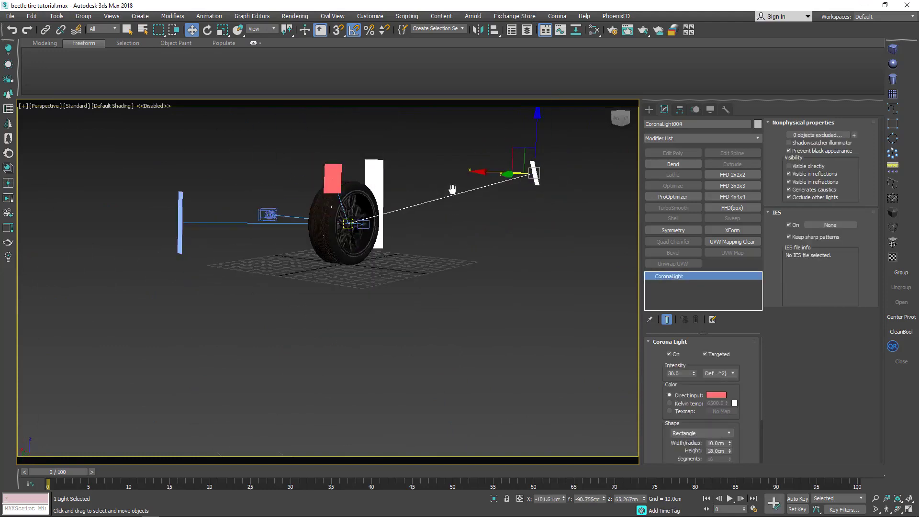
pyautogui.moveTo(536, 144); pyautogui.dragTo(540, 199)
pyautogui.keyDown('alt'); pyautogui.moveTo(539, 199); pyautogui.dragTo(426, 293, button='middle'); pyautogui.keyUp('alt')
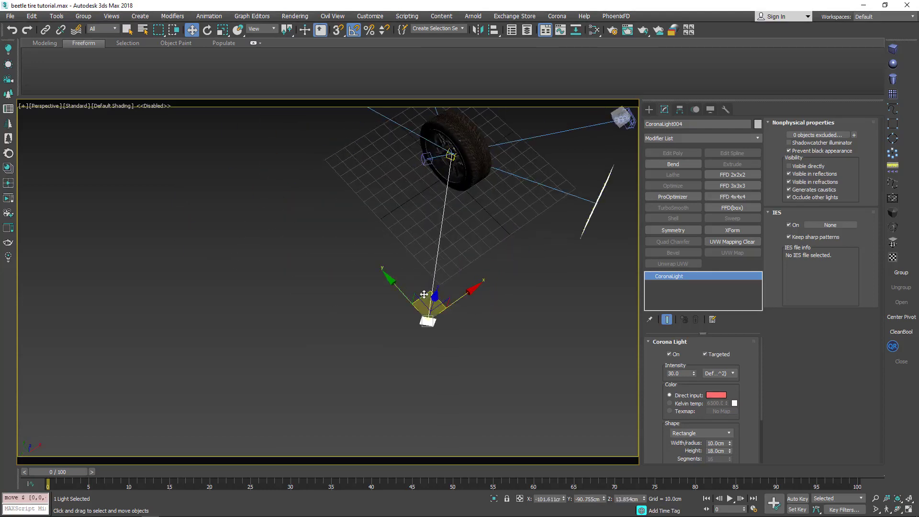
pyautogui.moveTo(425, 294); pyautogui.dragTo(441, 249)
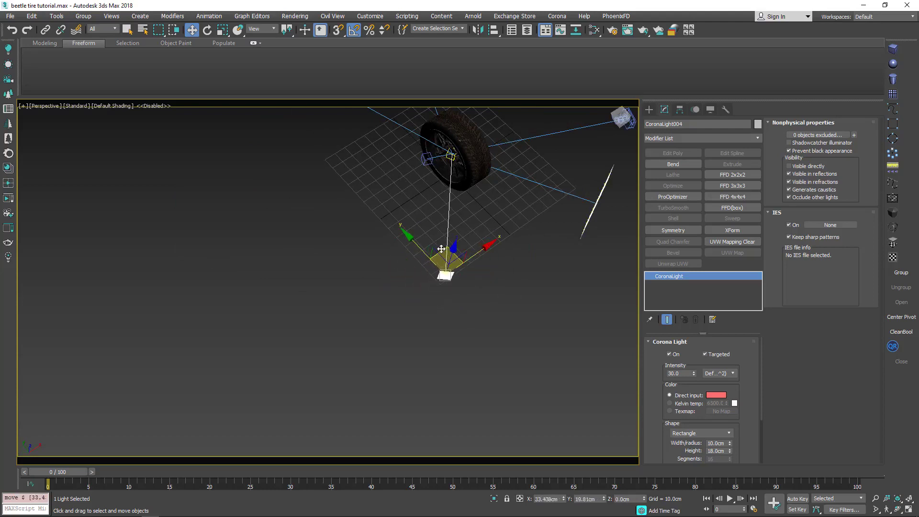
pyautogui.moveTo(498, 169); pyautogui.dragTo(516, 150, button='middle')
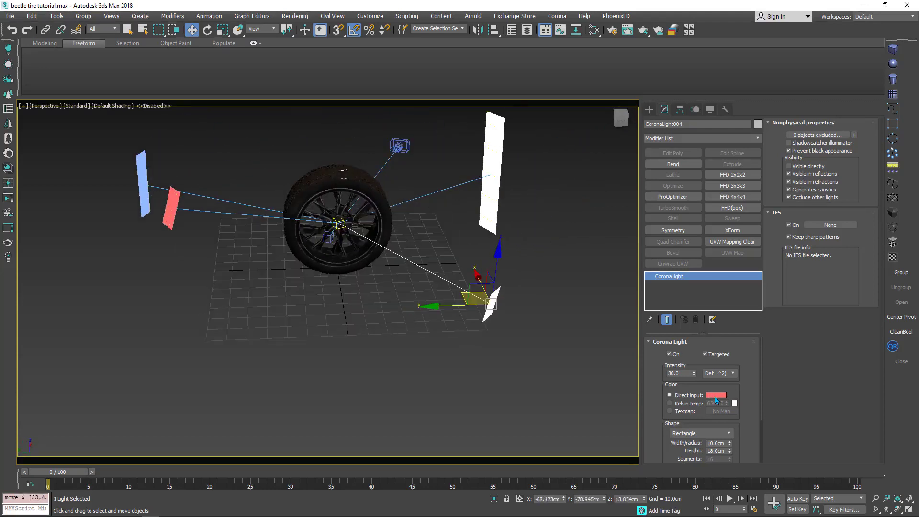
# - Color the low copied light blue, RGB 70, 114, 255, and raise it to about Z 17.5 cm
pyautogui.click(716, 396)
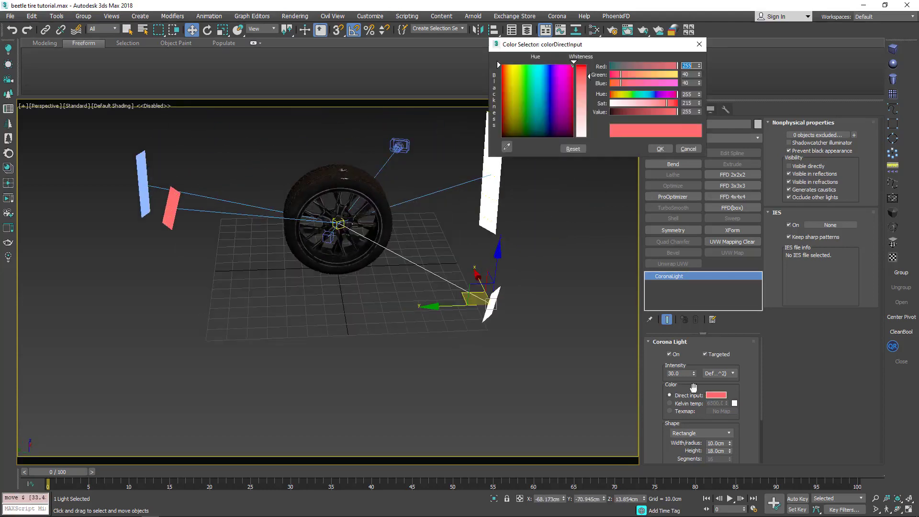
pyautogui.click(547, 68)
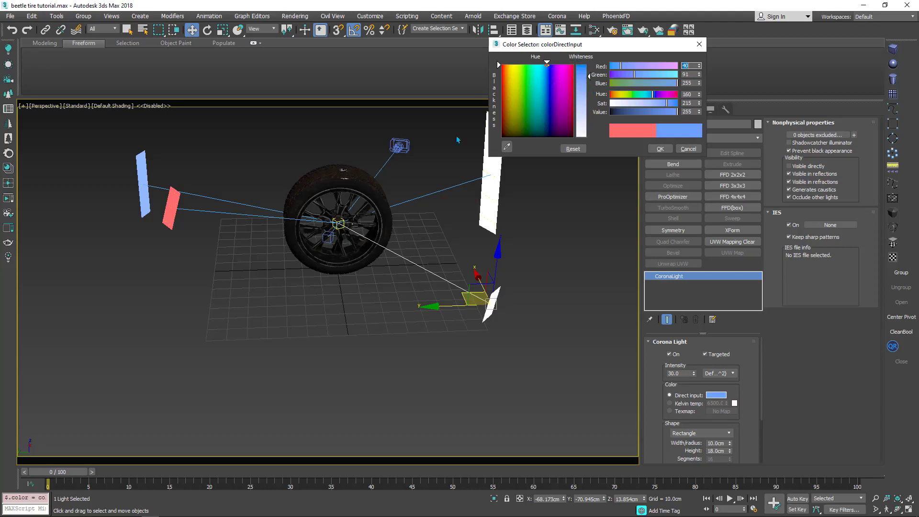
pyautogui.keyDown('alt'); pyautogui.moveTo(443, 261); pyautogui.dragTo(369, 240, button='middle'); pyautogui.keyUp('alt')
pyautogui.keyDown('alt'); pyautogui.moveTo(295, 258); pyautogui.dragTo(428, 248, button='middle'); pyautogui.keyUp('alt')
pyautogui.moveTo(442, 259); pyautogui.dragTo(442, 250)
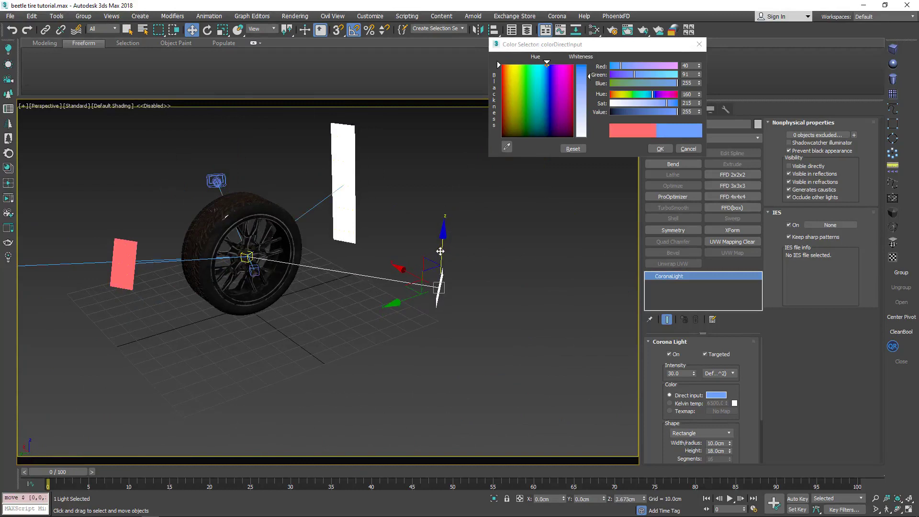
pyautogui.moveTo(431, 259)
pyautogui.keyDown('alt'); pyautogui.mouseDown(button='middle')
pyautogui.moveTo(406, 258)
pyautogui.moveTo(433, 254)
pyautogui.mouseUp(button='middle'); pyautogui.keyUp('alt')
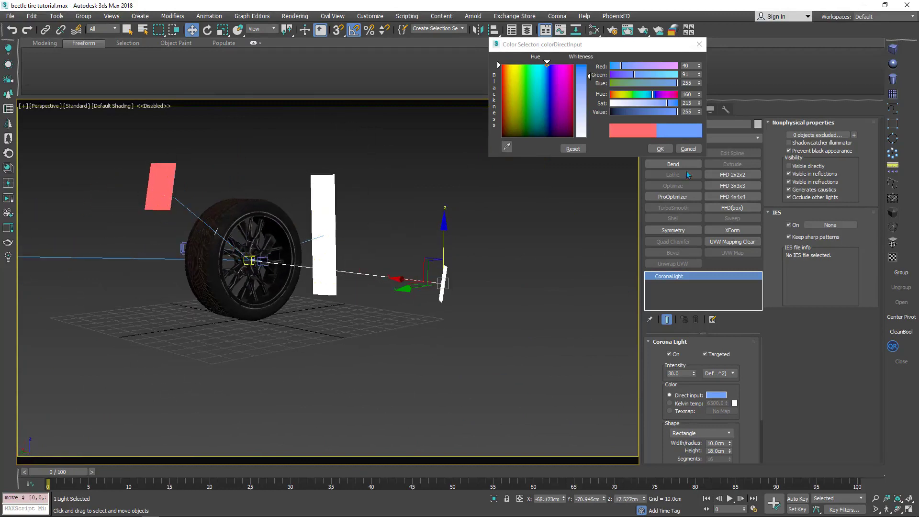
pyautogui.moveTo(590, 76); pyautogui.dragTo(589, 85)
pyautogui.click(665, 149)
# - Look through CoronaCamera001 with the Scene Explorer shown and start the Corona interactive render
pyautogui.scroll(2, 376, 273)
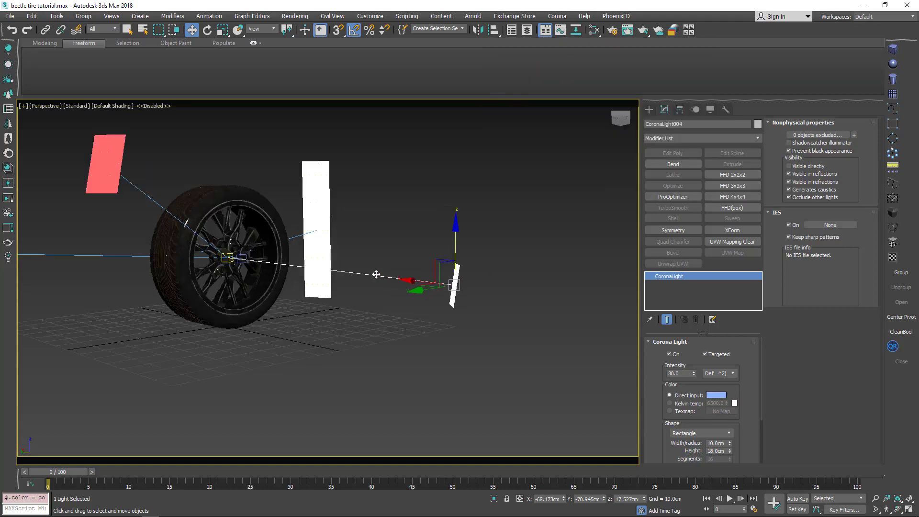
pyautogui.keyDown('alt'); pyautogui.moveTo(376, 273); pyautogui.dragTo(451, 273, button='middle'); pyautogui.keyUp('alt')
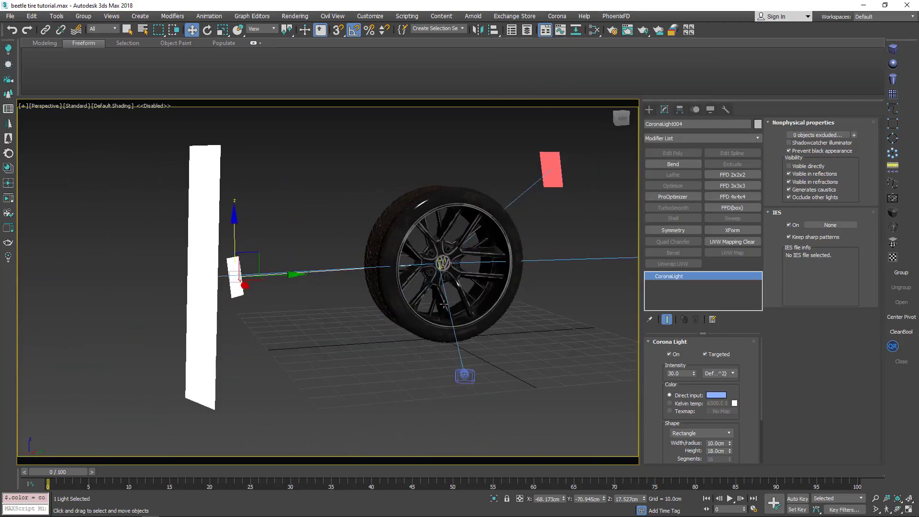
pyautogui.press('c')
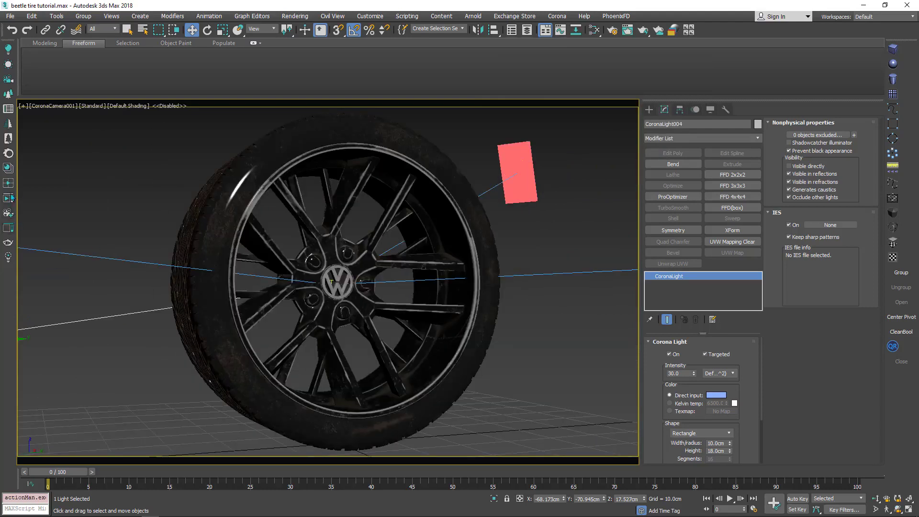
pyautogui.click(512, 32)
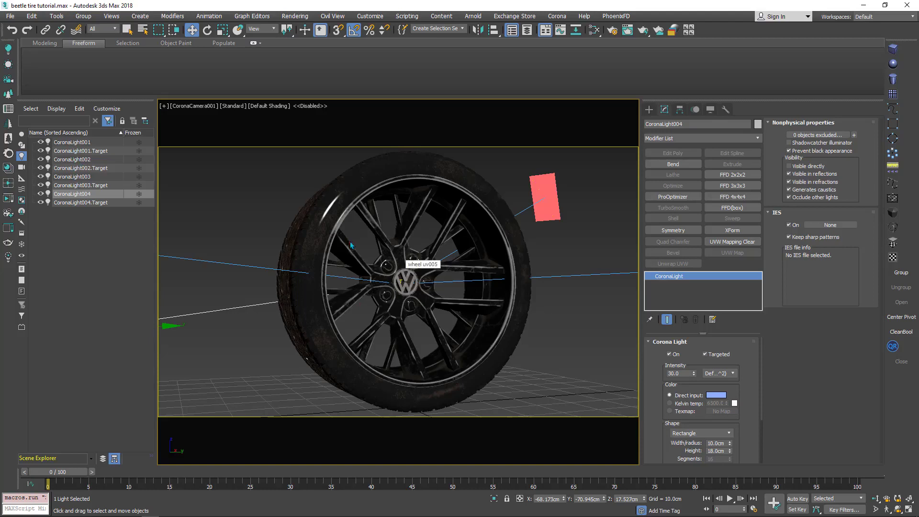
pyautogui.click(8, 199)
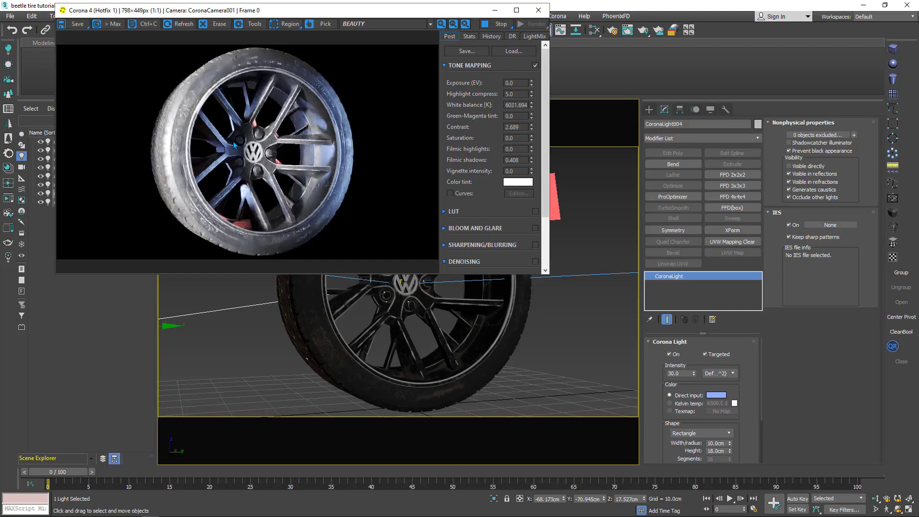
# - Make the low rear light a more saturated blue, RGB 34, 86, 255
pyautogui.click(724, 397)
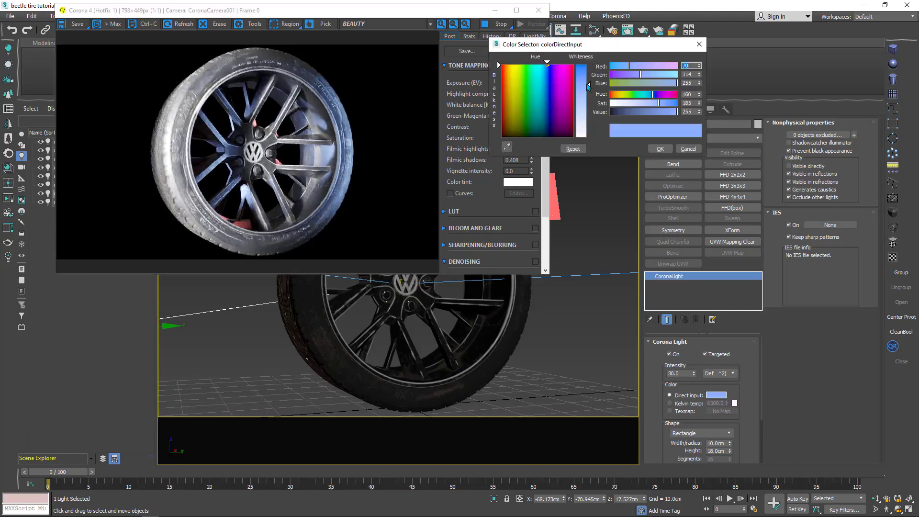
pyautogui.moveTo(586, 84); pyautogui.dragTo(588, 74)
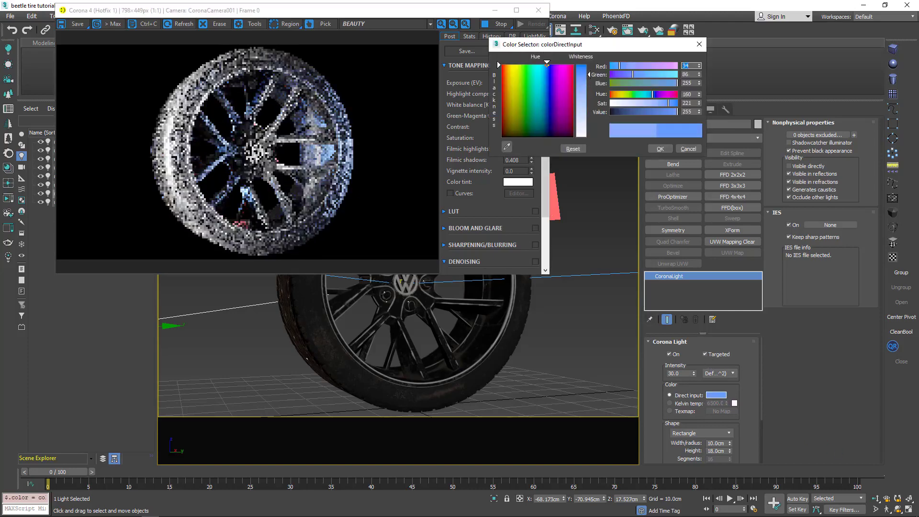
pyautogui.click(660, 149)
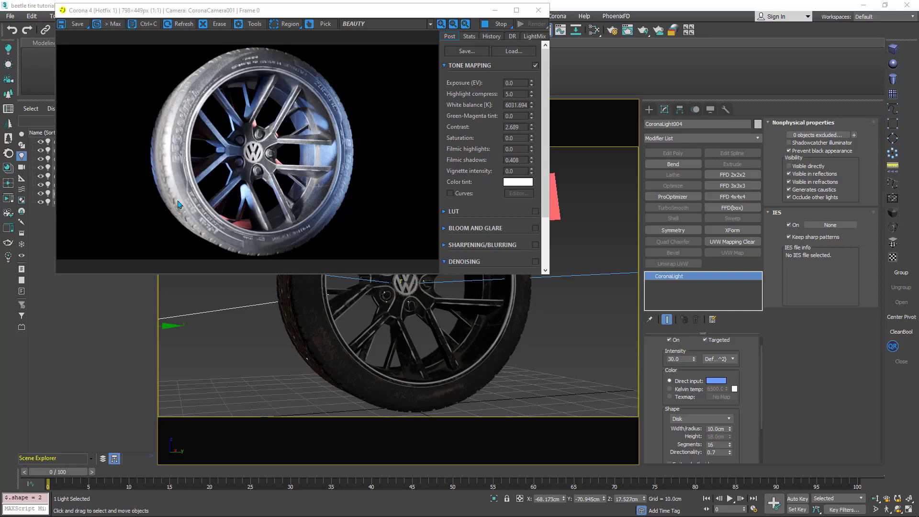
# - Select CoronaCamera001 from its viewport and turn off its depth of field, with the render window kept clear of the camera settings
pyautogui.moveTo(217, 13); pyautogui.dragTo(304, 17)
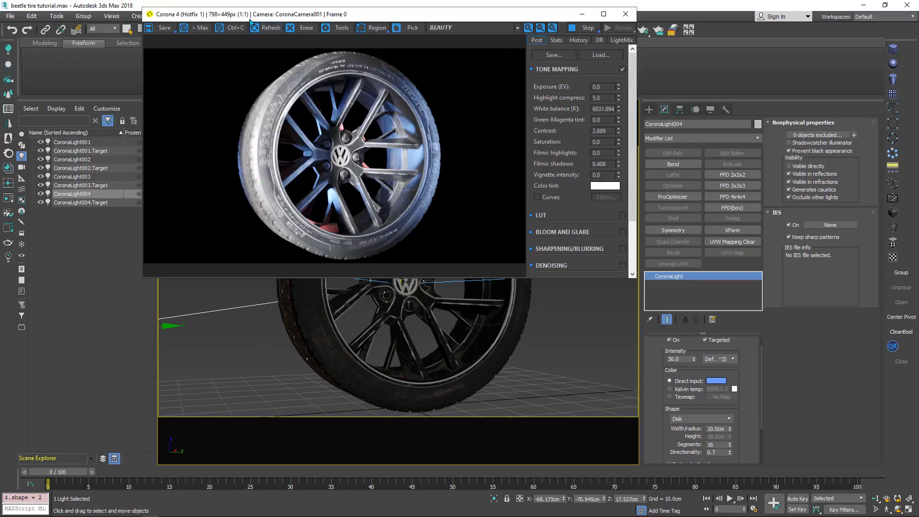
pyautogui.moveTo(248, 19); pyautogui.dragTo(371, 27)
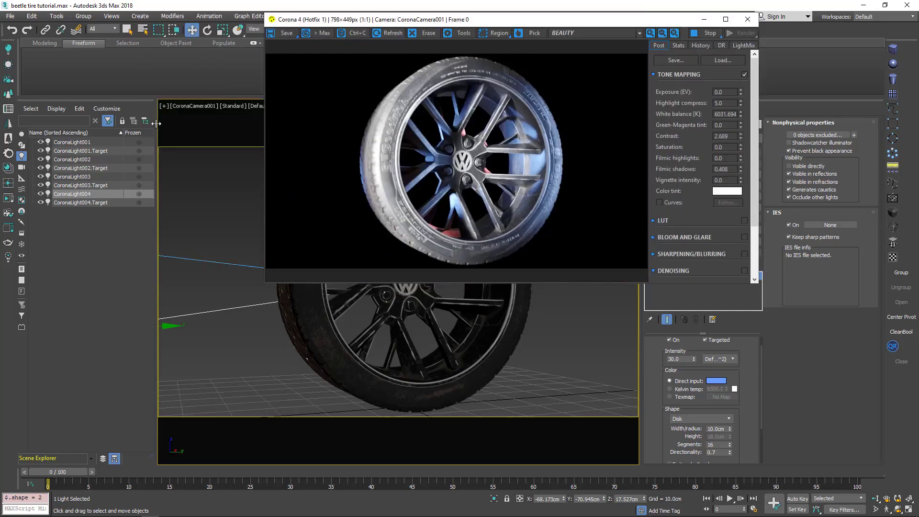
pyautogui.click(189, 107)
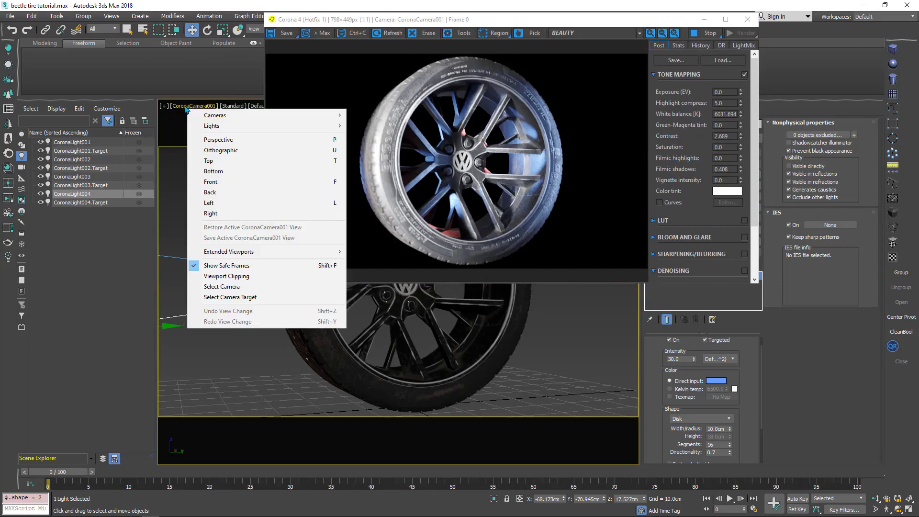
pyautogui.click(218, 287)
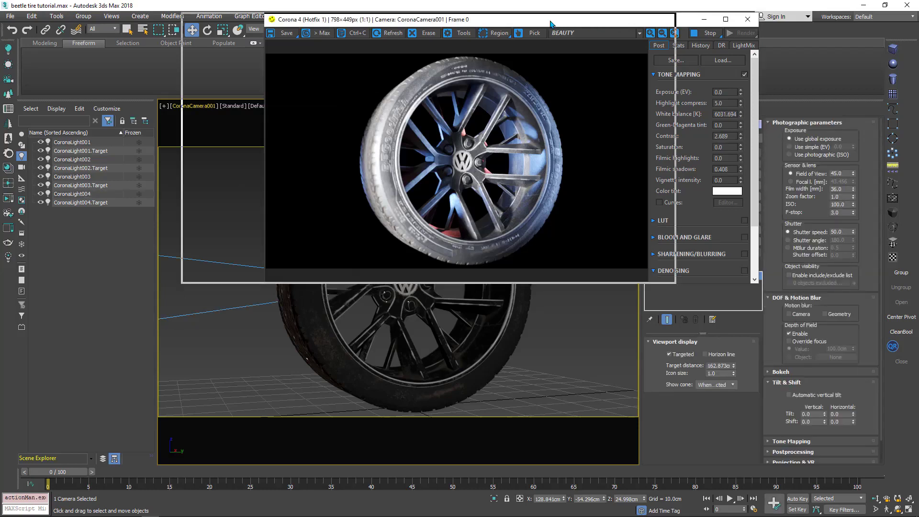
pyautogui.moveTo(567, 24); pyautogui.dragTo(484, 24)
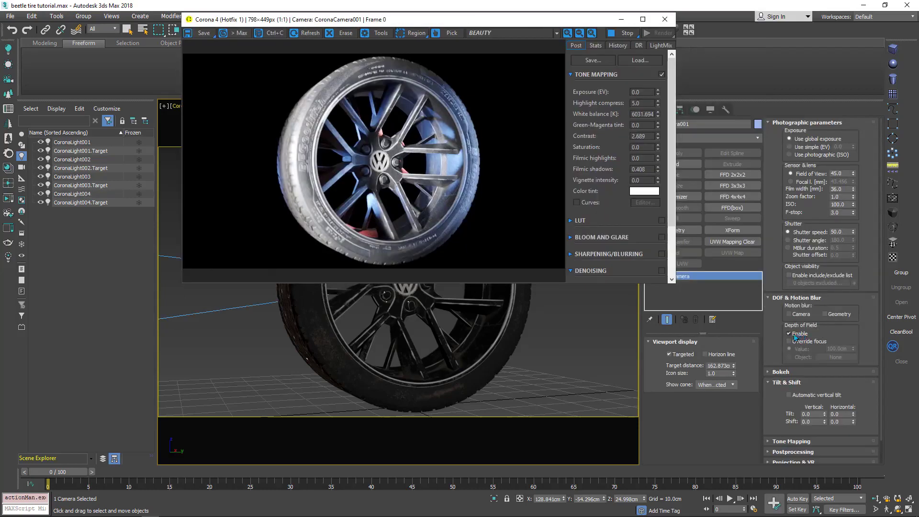
pyautogui.click(797, 336)
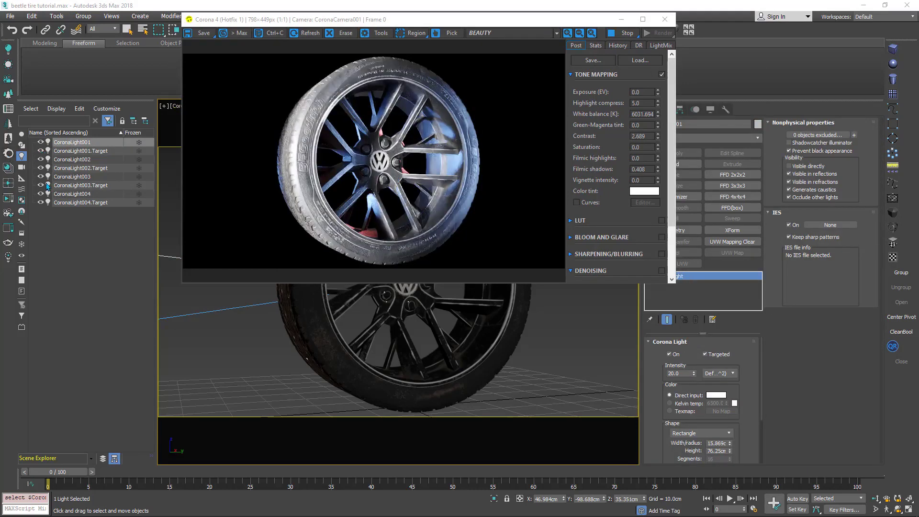
# - List all object types in the Scene Explorer and set CoronaLight001's intensity to 8.0 after checking its contribution to the render
pyautogui.click(21, 271)
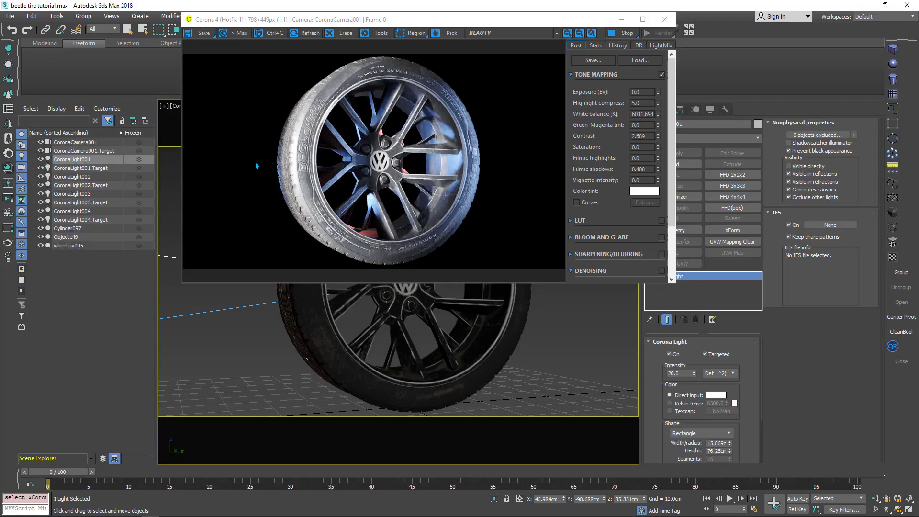
pyautogui.click(42, 160)
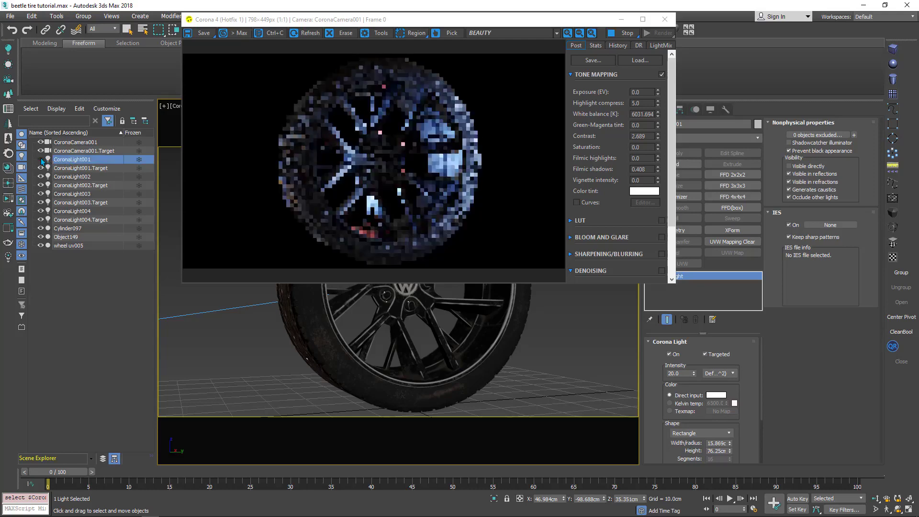
pyautogui.click(41, 160)
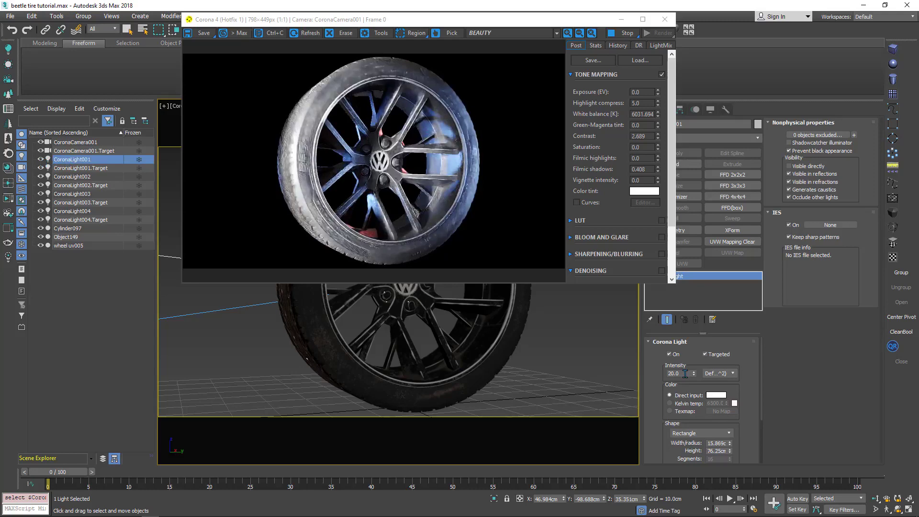
pyautogui.moveTo(685, 374); pyautogui.dragTo(666, 374)
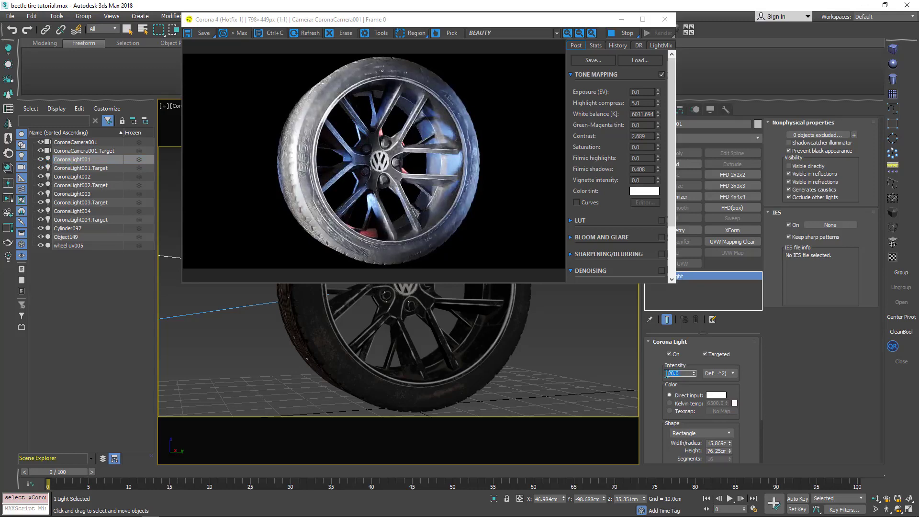
pyautogui.press('Return')
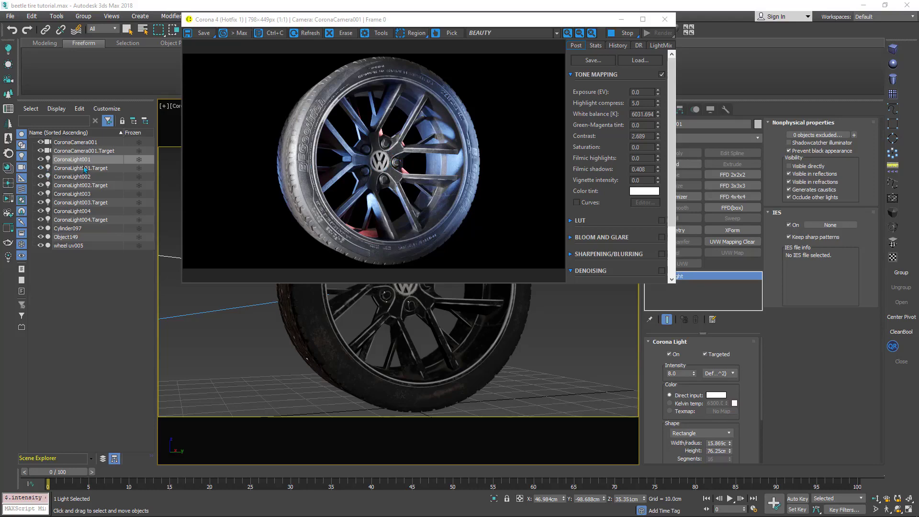
# - Toggle the visibility of CoronaLight002 and CoronaLight003 to examine what each light contributes to the interactive render
pyautogui.click(70, 168)
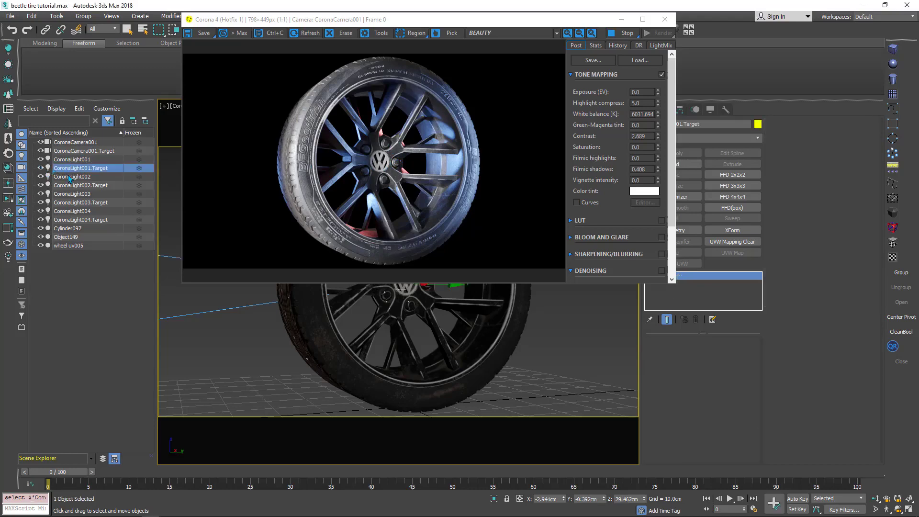
pyautogui.click(70, 179)
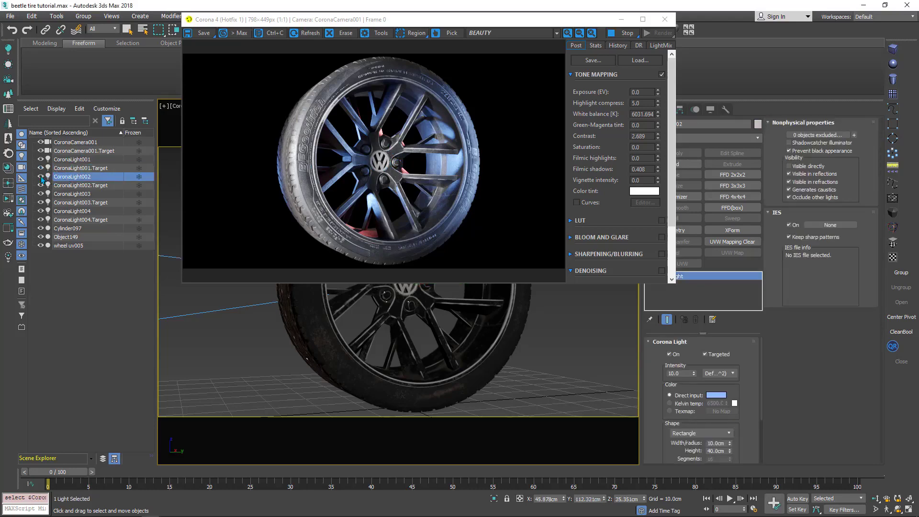
pyautogui.click(41, 177)
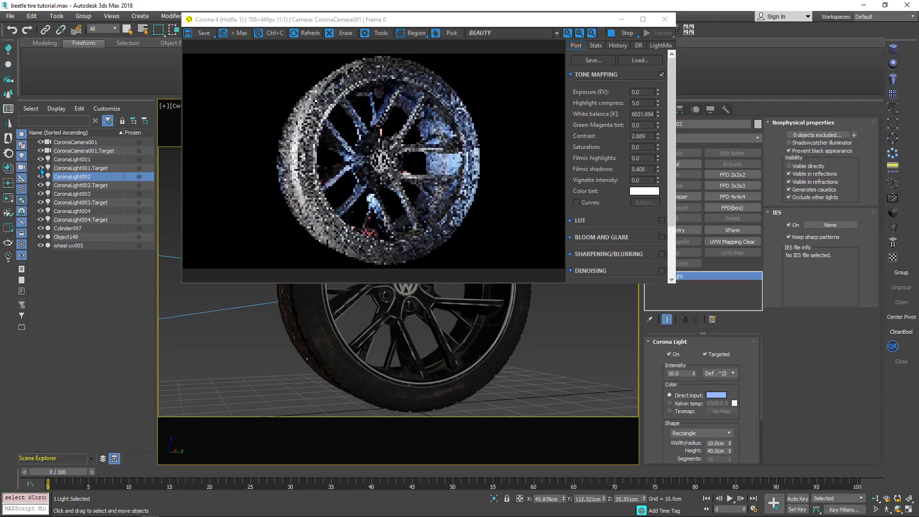
pyautogui.click(41, 169)
pyautogui.click(40, 169)
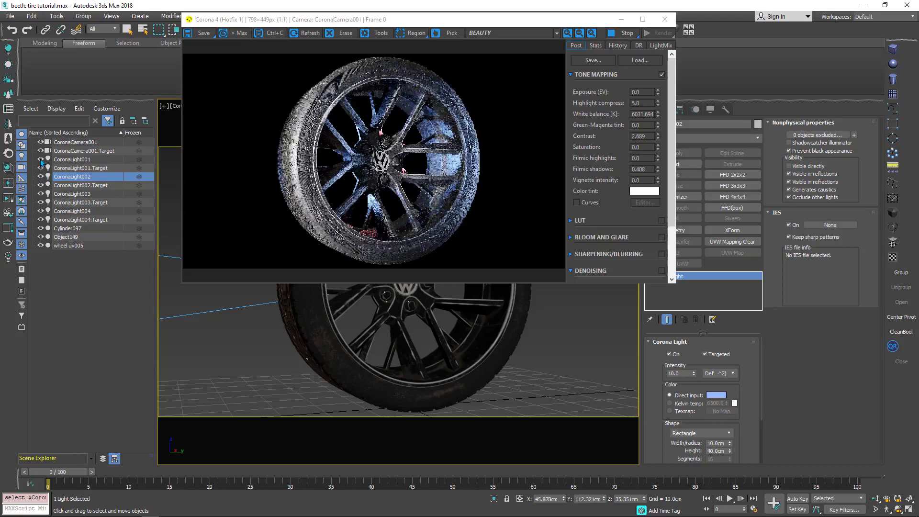
pyautogui.click(41, 194)
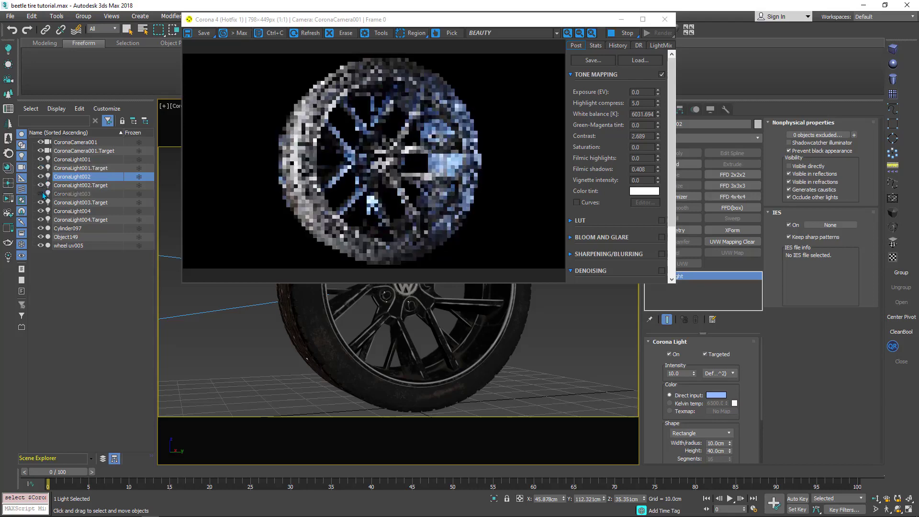
pyautogui.click(42, 194)
# - Rename CoronaLight003 as Red Light and raise its intensity to 52.8
pyautogui.doubleClick(71, 194)
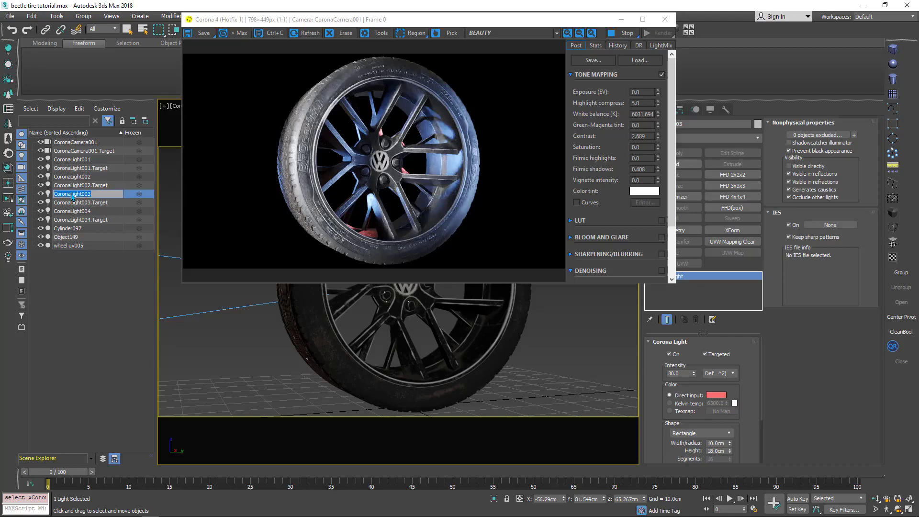
pyautogui.write('Red Light')
pyautogui.press('Return')
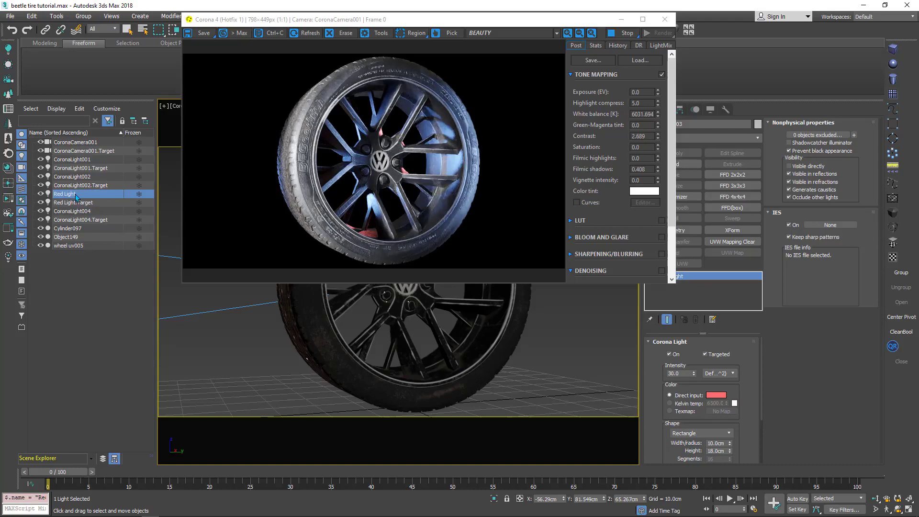
pyautogui.moveTo(694, 376); pyautogui.dragTo(685, 340)
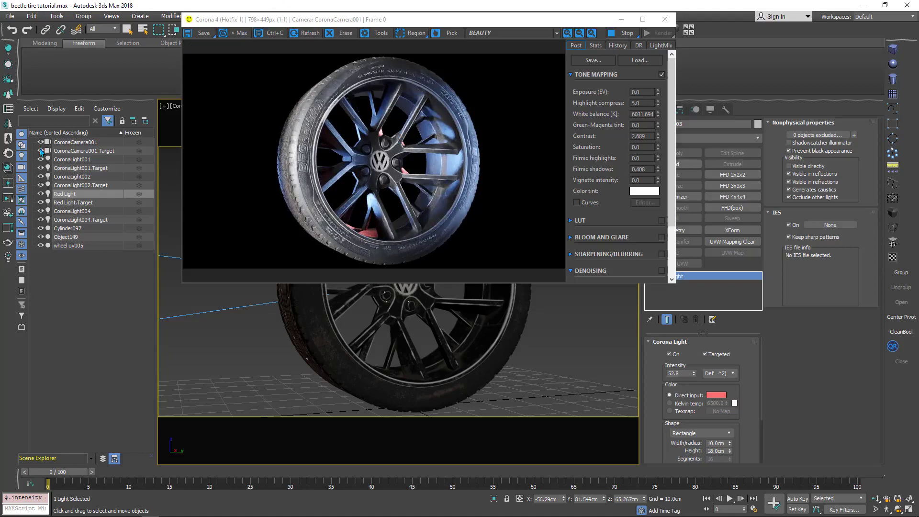
# - Enable depth of field on CoronaCamera001 and move the render window clear of the camera viewport
pyautogui.click(76, 143)
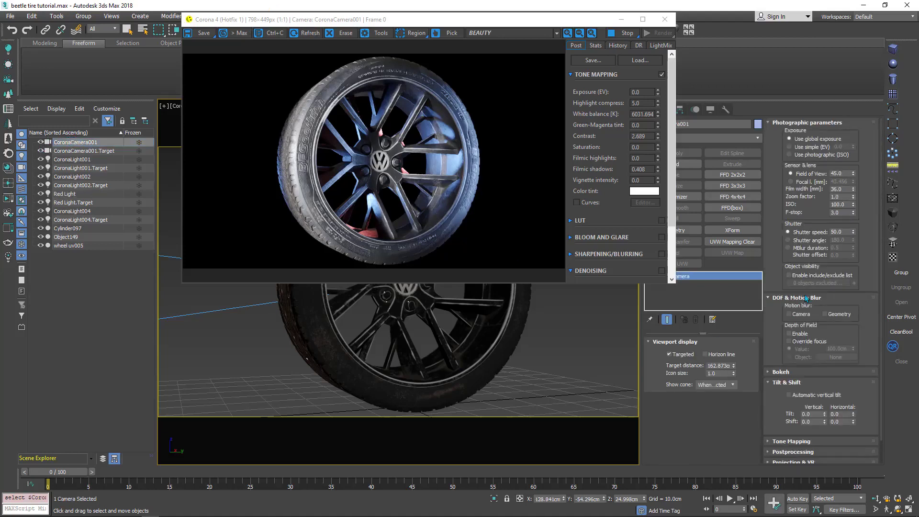
pyautogui.click(796, 336)
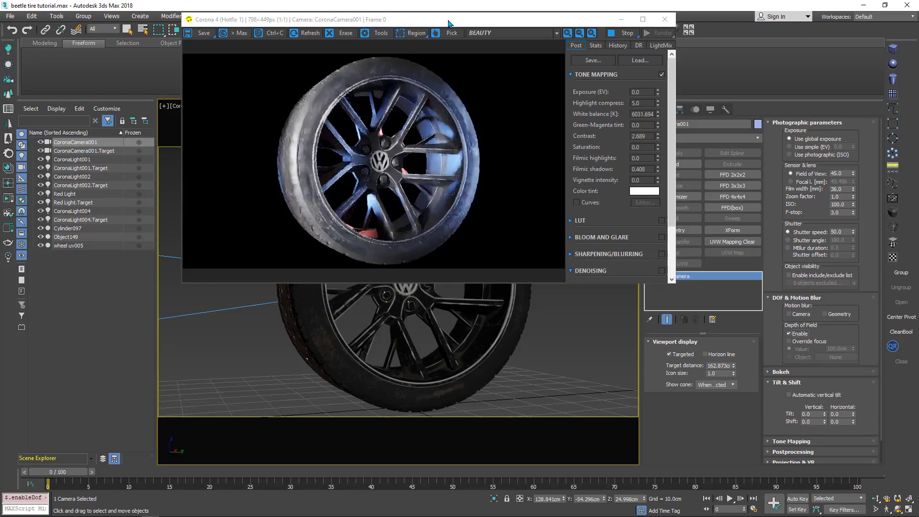
pyautogui.click(492, 24)
pyautogui.moveTo(492, 24); pyautogui.dragTo(657, 37)
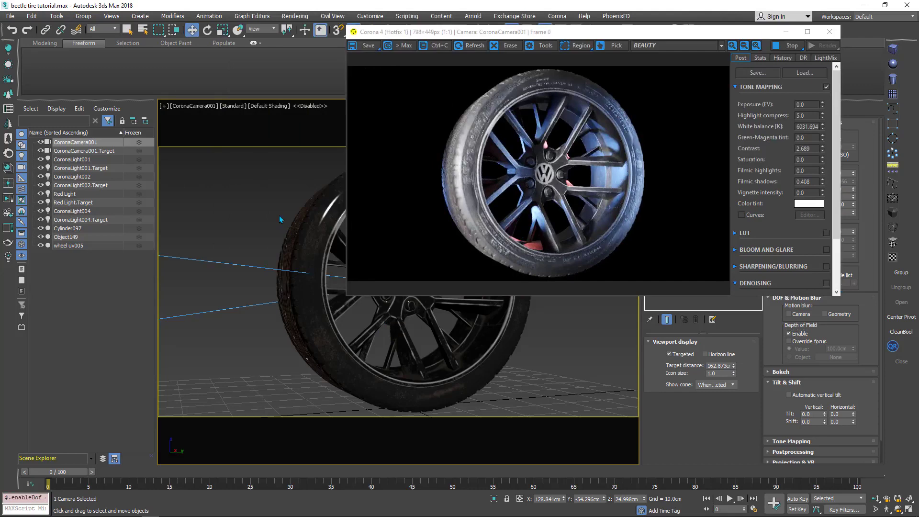
# - Walk CoronaCamera001 forward and sideways so the wheel is framed more closely from the tire tread side
pyautogui.press('Up')
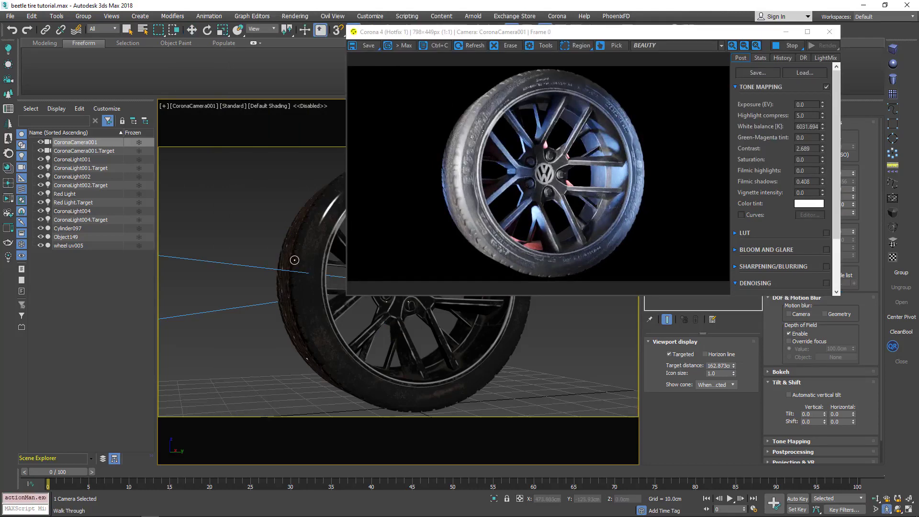
pyautogui.moveTo(294, 260); pyautogui.dragTo(301, 258)
pyautogui.moveTo(279, 299); pyautogui.dragTo(329, 275, button='middle')
pyautogui.press('Up')
pyautogui.press('Up')
pyautogui.press('Up')
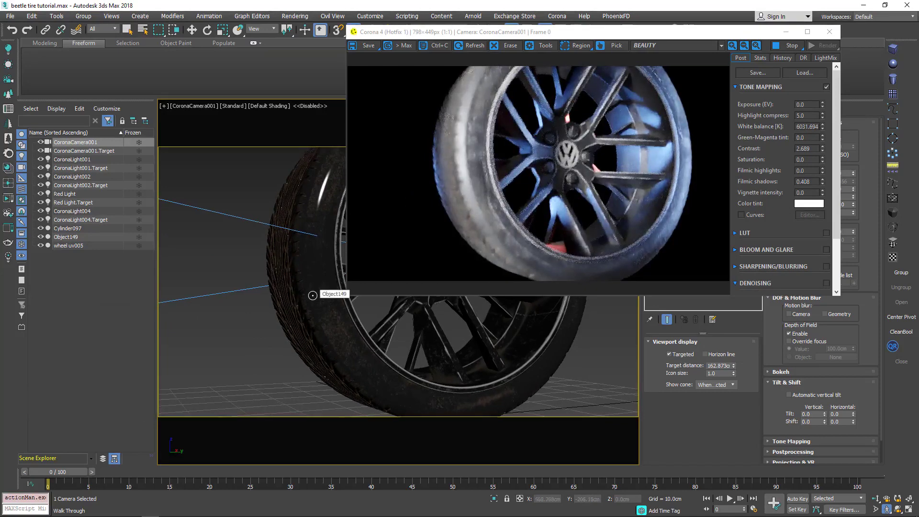
pyautogui.press('a')
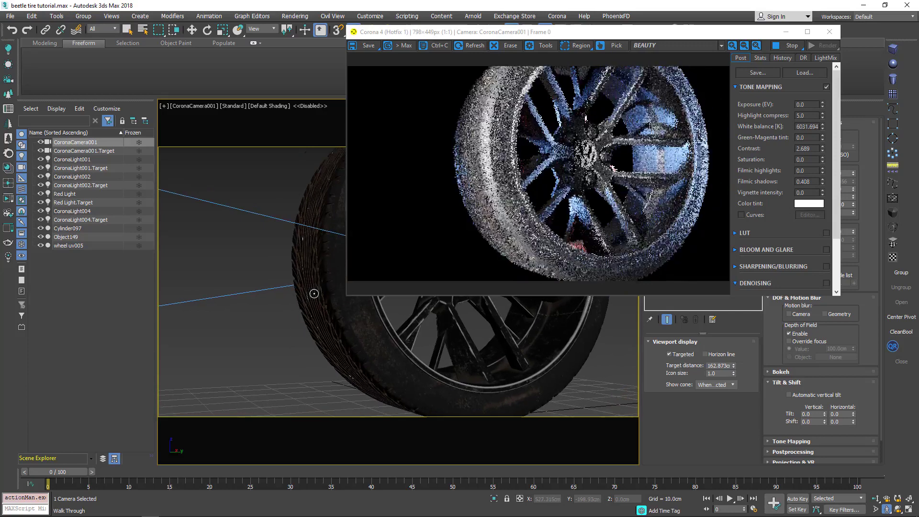
# - Turn, shift and advance CoronaCamera001 into a tight close-up of the rim, with the hub near the center and the tread on one side
pyautogui.moveTo(316, 307)
pyautogui.mouseDown()
pyautogui.moveTo(322, 288)
pyautogui.moveTo(310, 297)
pyautogui.moveTo(323, 296)
pyautogui.moveTo(323, 308)
pyautogui.moveTo(322, 291)
pyautogui.moveTo(331, 310)
pyautogui.moveTo(312, 308)
pyautogui.moveTo(318, 300)
pyautogui.moveTo(315, 312)
pyautogui.mouseUp()
pyautogui.moveTo(311, 306); pyautogui.dragTo(334, 289, button='middle')
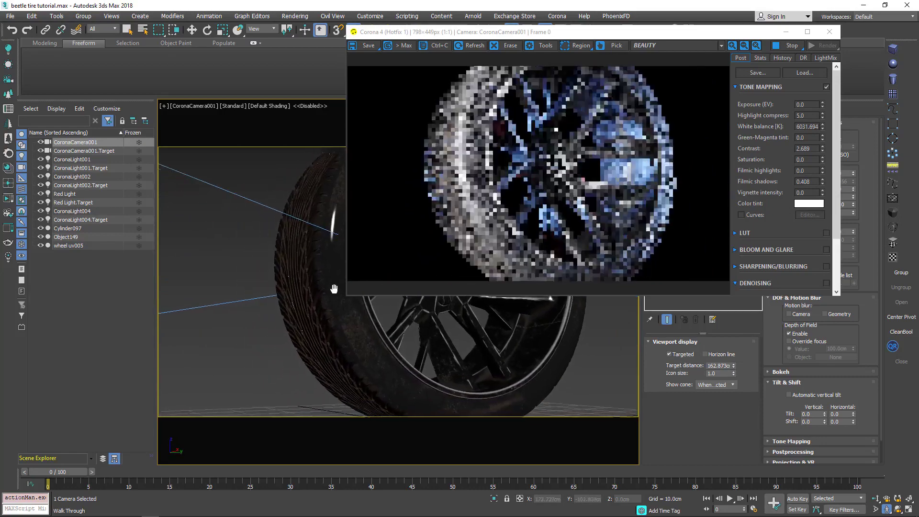
pyautogui.moveTo(335, 292); pyautogui.dragTo(326, 321)
pyautogui.moveTo(326, 320); pyautogui.dragTo(337, 305, button='middle')
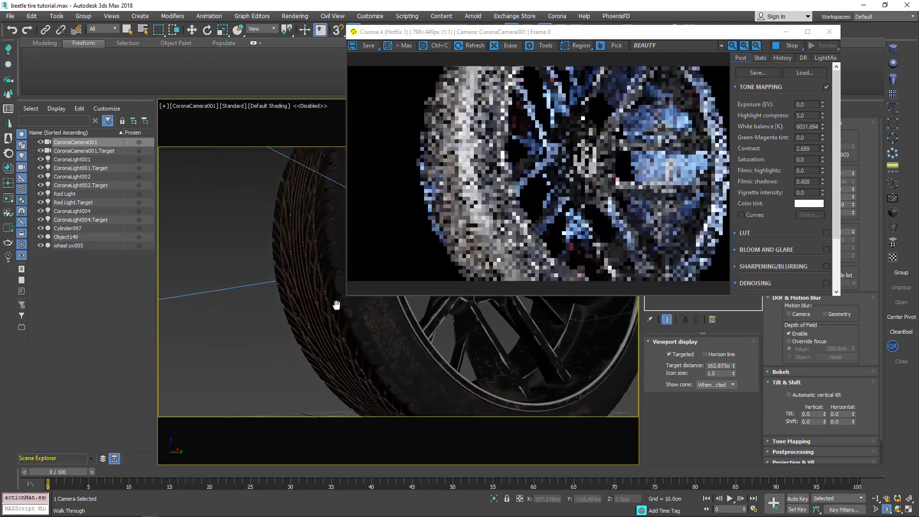
pyautogui.moveTo(337, 305); pyautogui.dragTo(316, 336)
pyautogui.moveTo(316, 336); pyautogui.dragTo(325, 281, button='middle')
pyautogui.moveTo(325, 281); pyautogui.dragTo(385, 324)
pyautogui.moveTo(385, 325); pyautogui.dragTo(376, 321, button='middle')
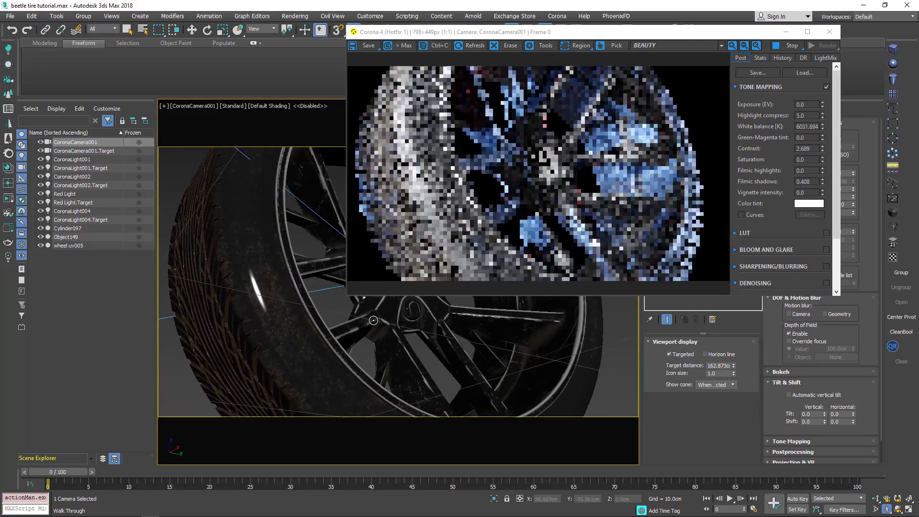
pyautogui.scroll(2, 375, 321)
pyautogui.press('Left')
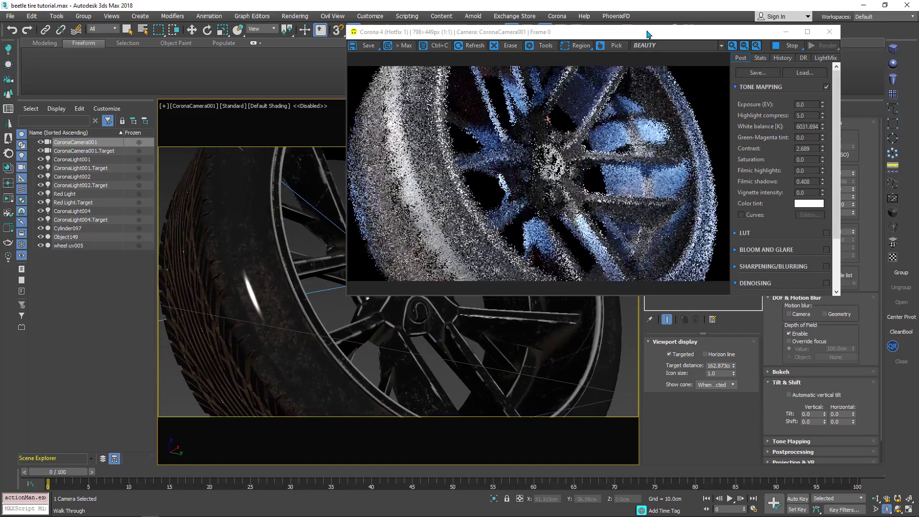
# - Set CoronaCamera001's focus to the VW hub logo by picking that point in the interactive render
pyautogui.moveTo(622, 32); pyautogui.dragTo(362, 29)
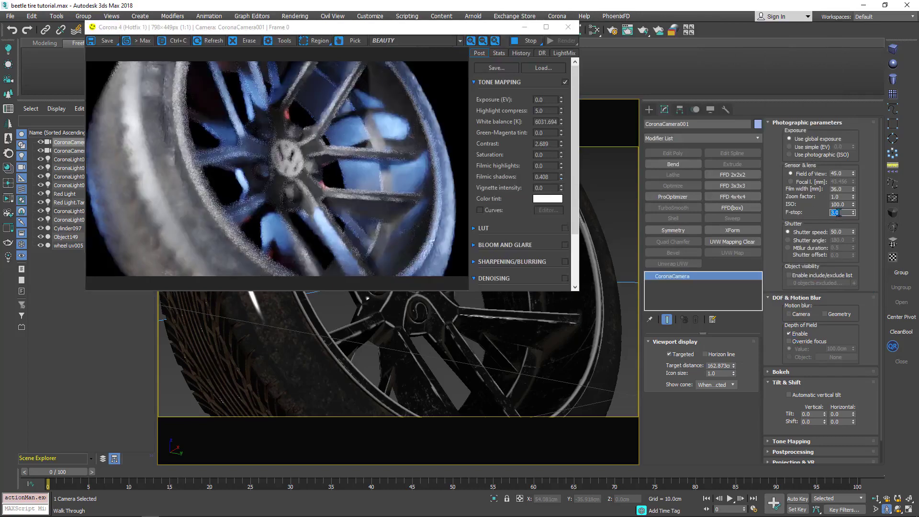
pyautogui.doubleClick(842, 213)
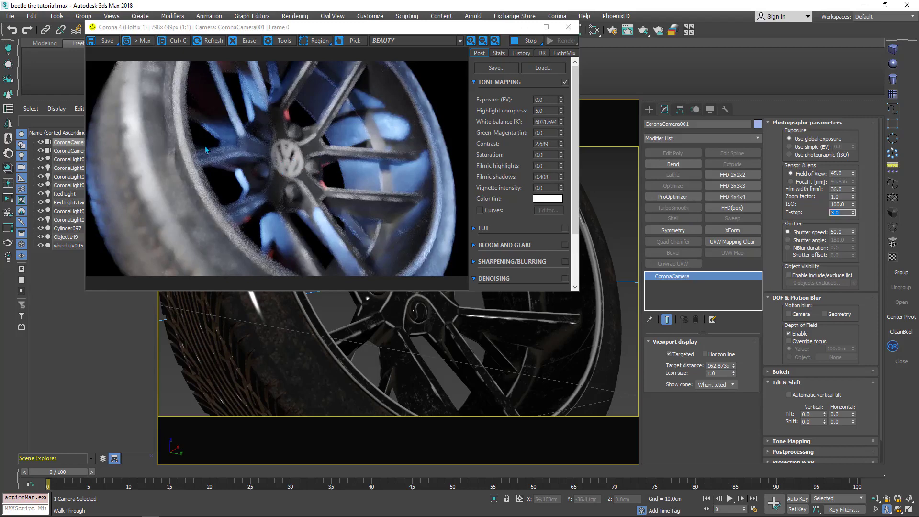
pyautogui.click(352, 43)
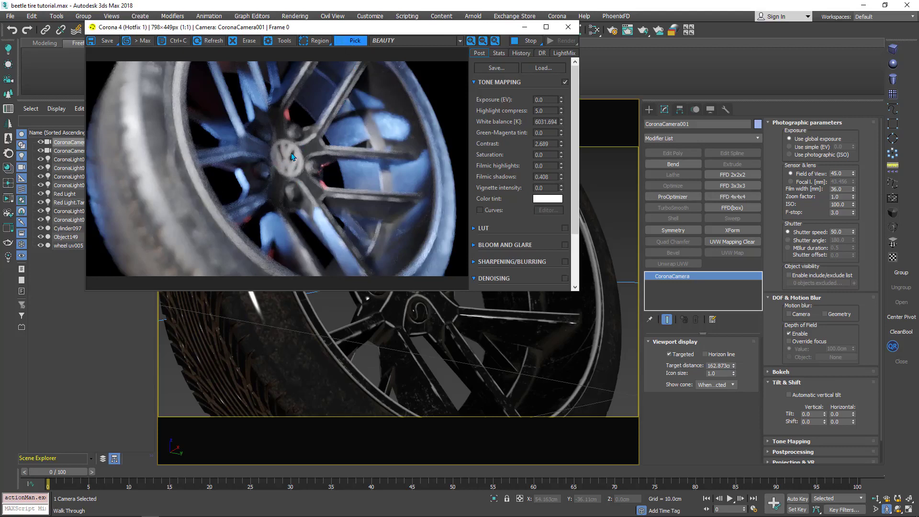
pyautogui.click(287, 158)
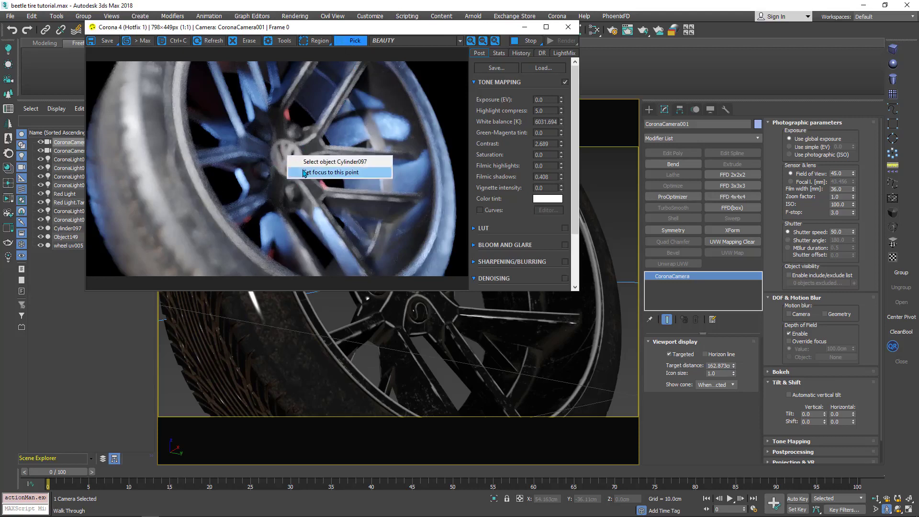
pyautogui.click(329, 176)
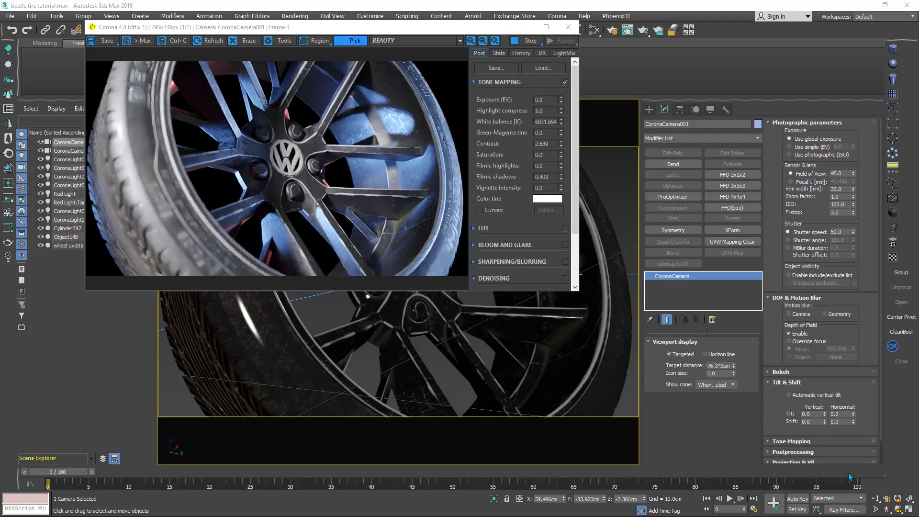
# - Roll CoronaCamera001 so the wheel sits tilted diagonally in the frame, with the tread and sidewall along one side and below
pyautogui.click(898, 498)
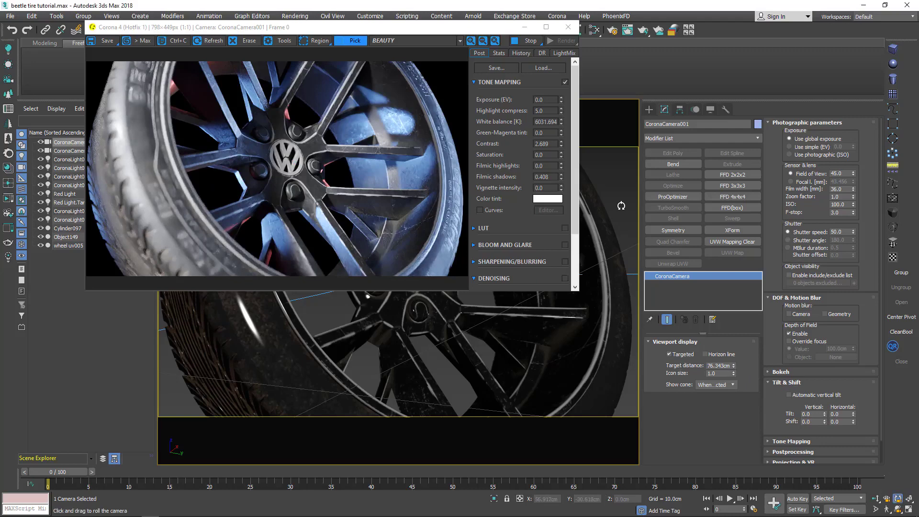
pyautogui.moveTo(633, 203); pyautogui.dragTo(572, 204)
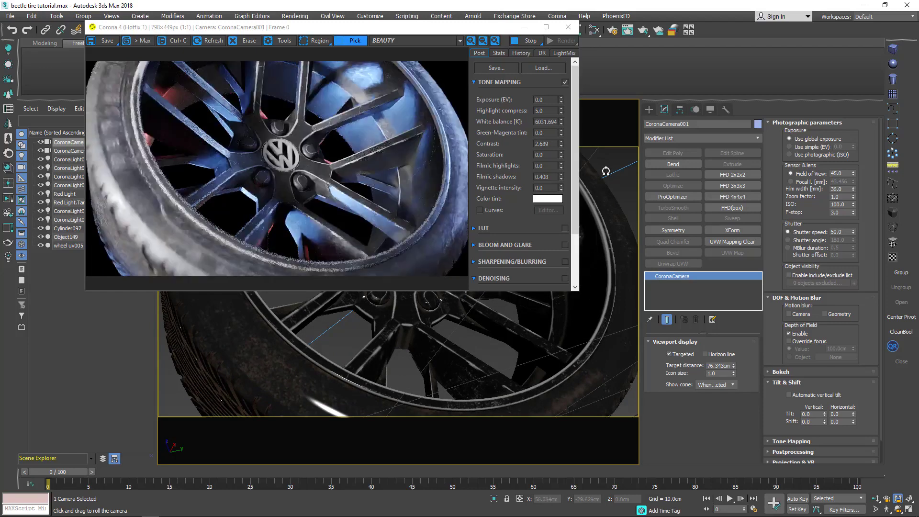
pyautogui.moveTo(605, 170); pyautogui.dragTo(609, 181)
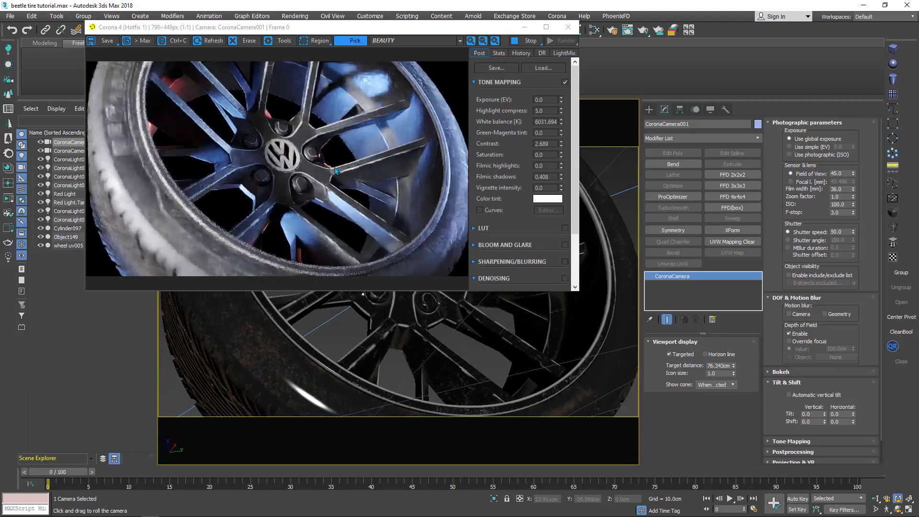
# - Refocus CoronaCamera001 on the VW hub logo by picking that point in the interactive render, and close the render window
pyautogui.rightClick(284, 160)
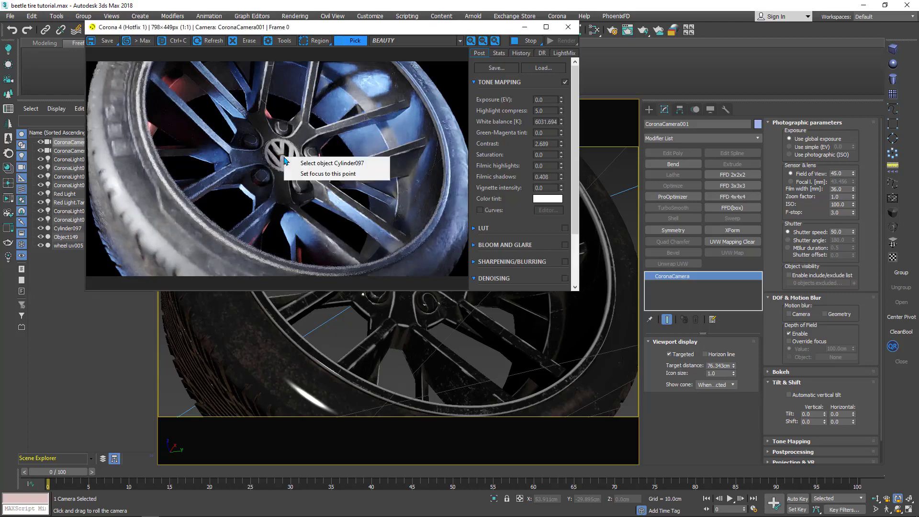
pyautogui.click(319, 174)
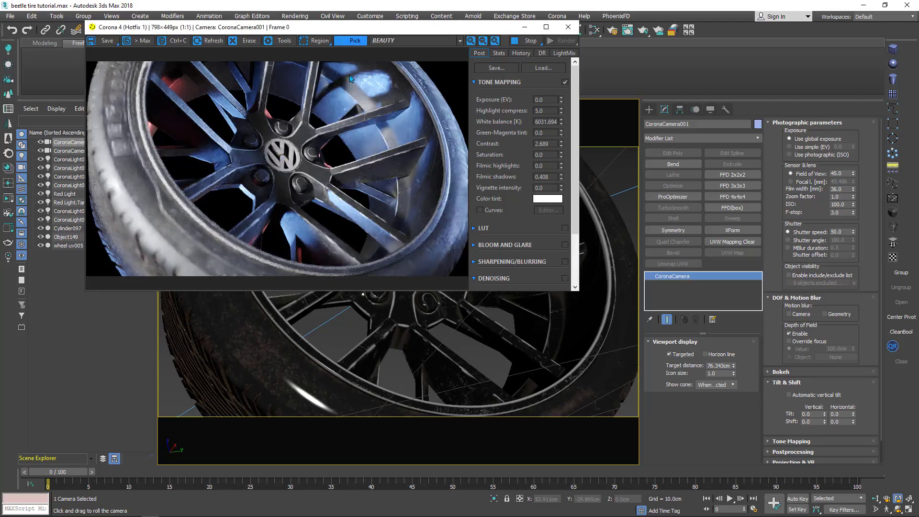
pyautogui.click(355, 42)
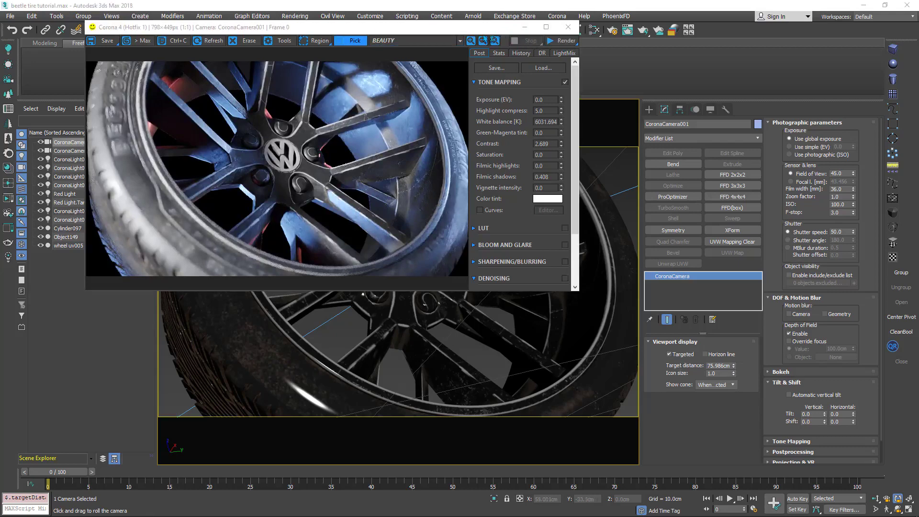
pyautogui.click(568, 27)
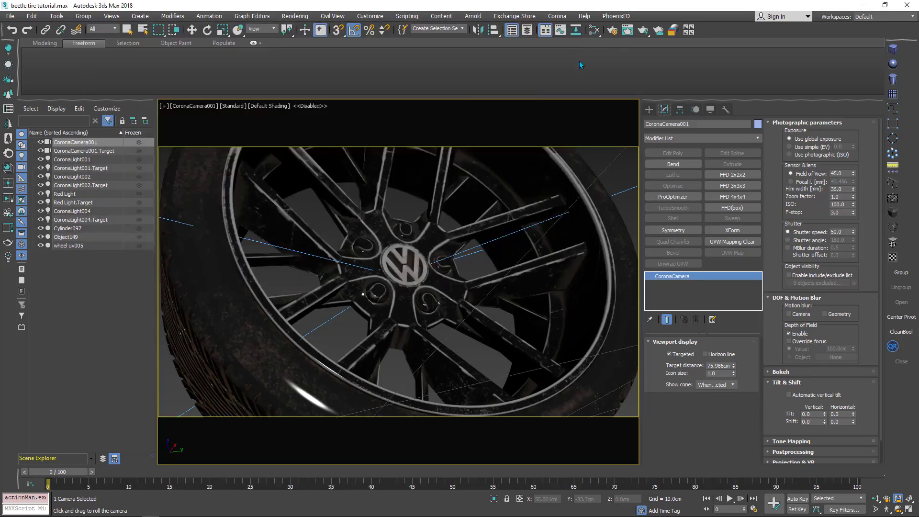
# - Open the render setup and review the common output settings and the scene's denoising mode options without changing them
pyautogui.click(613, 30)
pyautogui.moveTo(431, 68); pyautogui.dragTo(369, 27)
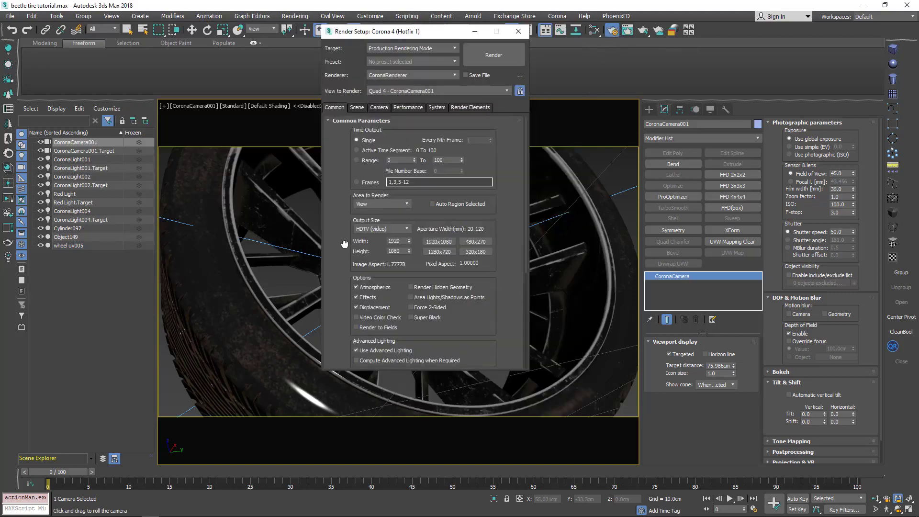
pyautogui.scroll(-3, 348, 245)
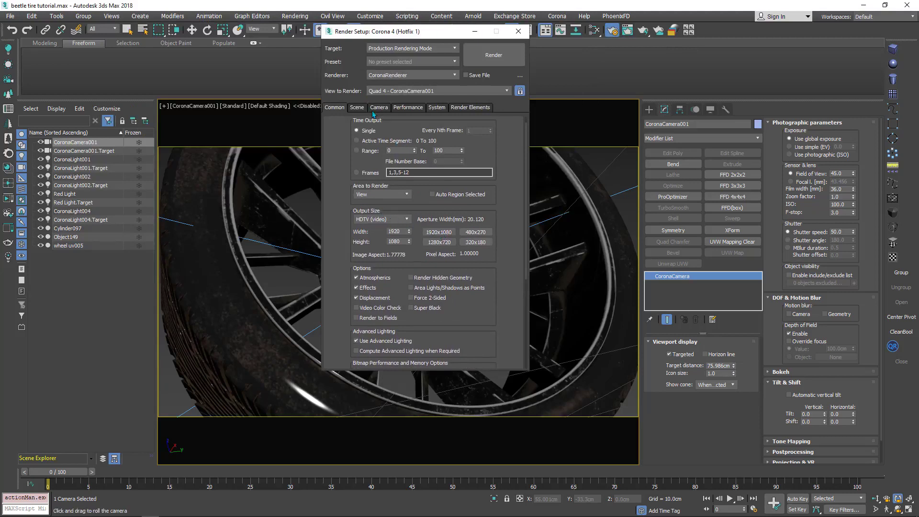
pyautogui.click(357, 107)
pyautogui.scroll(-1, 343, 259)
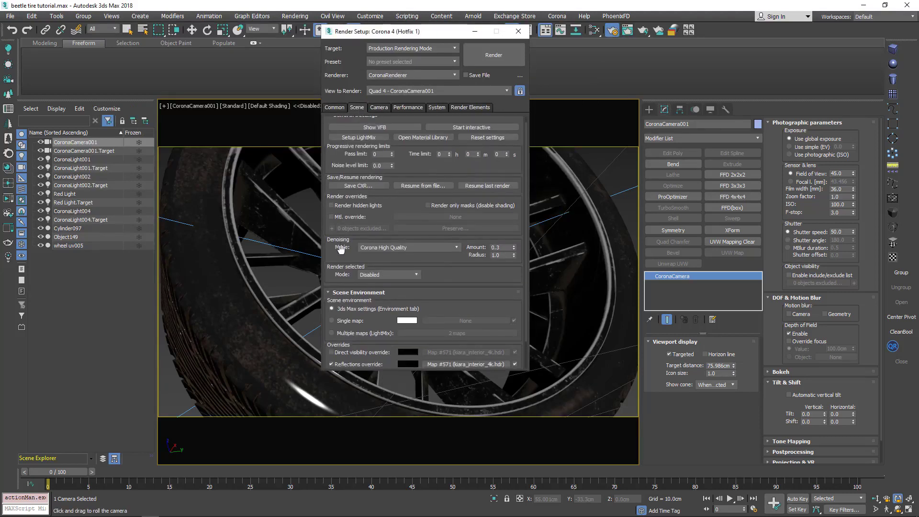
pyautogui.click(386, 248)
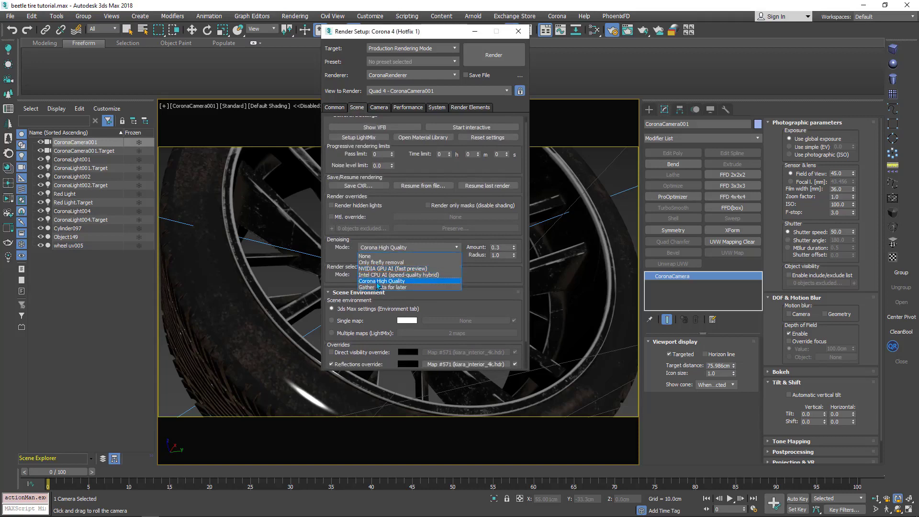
pyautogui.click(338, 256)
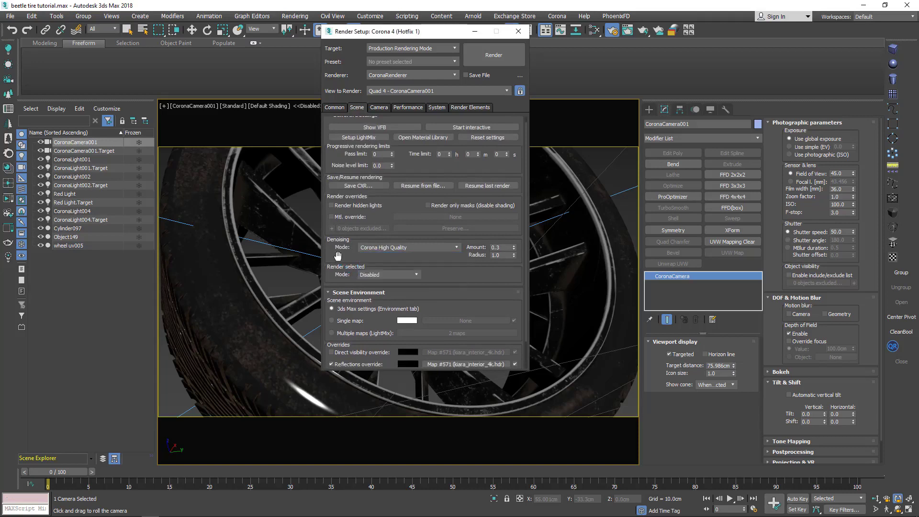
# - Keep Path Tracing as the secondary global illumination solver and start the production render of CoronaCamera001 at 1920x1080
pyautogui.click(411, 111)
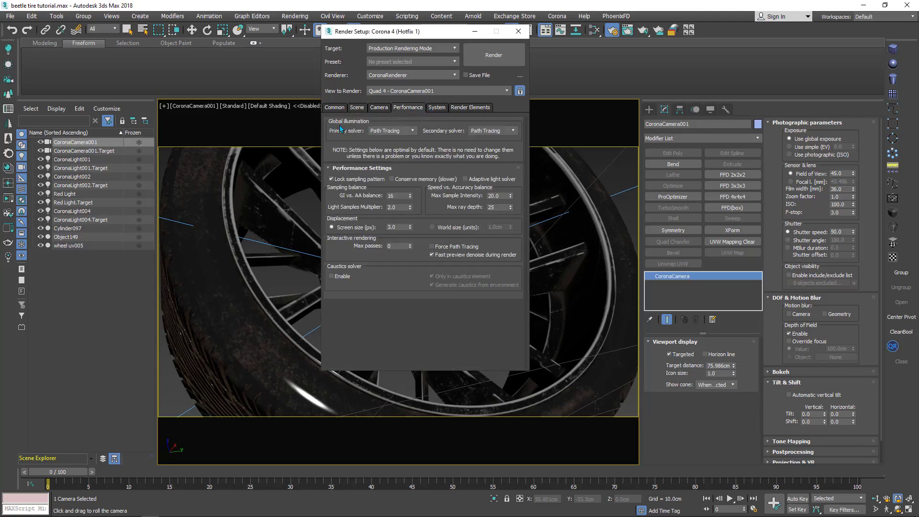
pyautogui.click(507, 133)
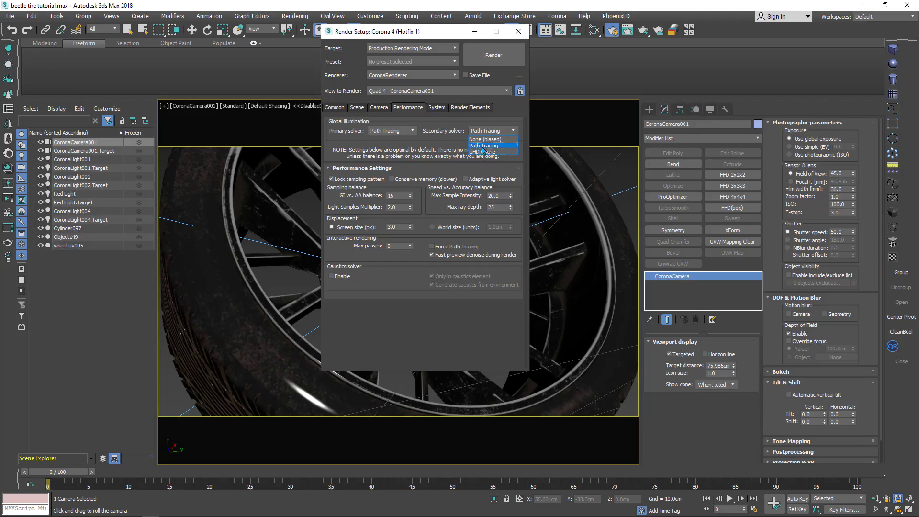
pyautogui.click(484, 146)
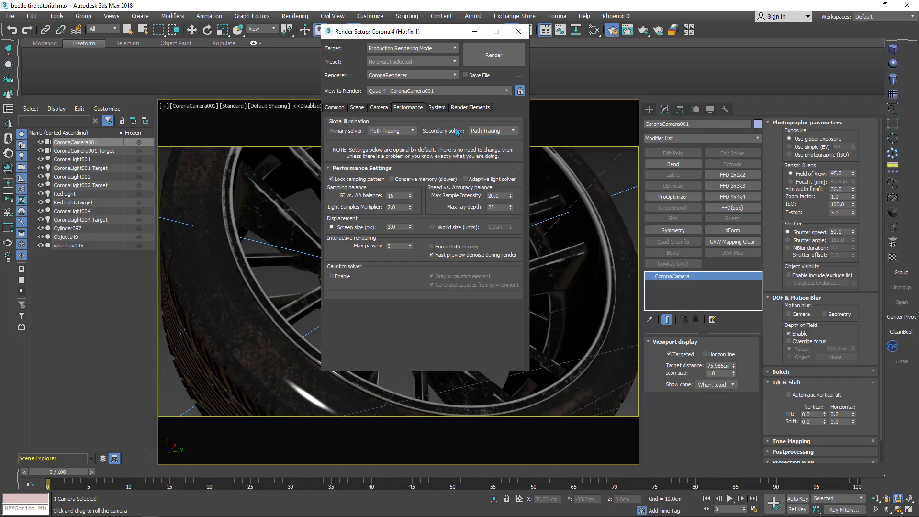
pyautogui.click(332, 109)
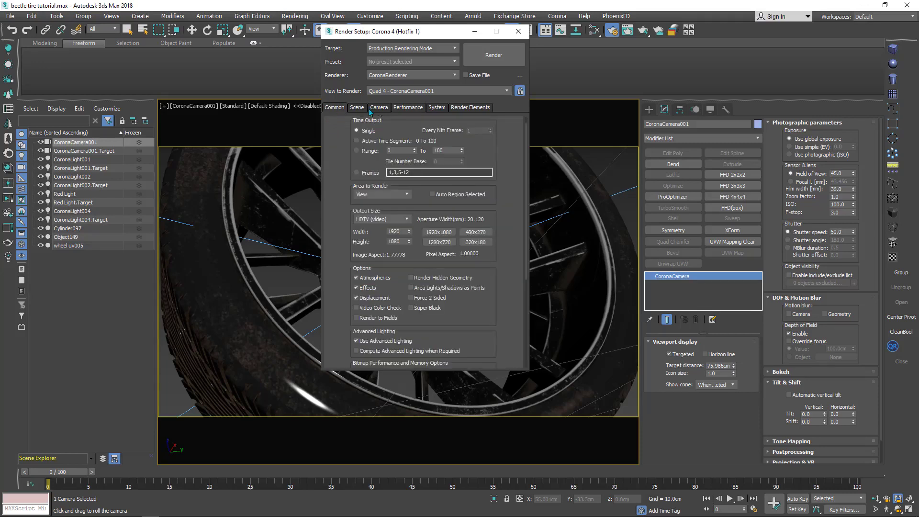
pyautogui.click(496, 56)
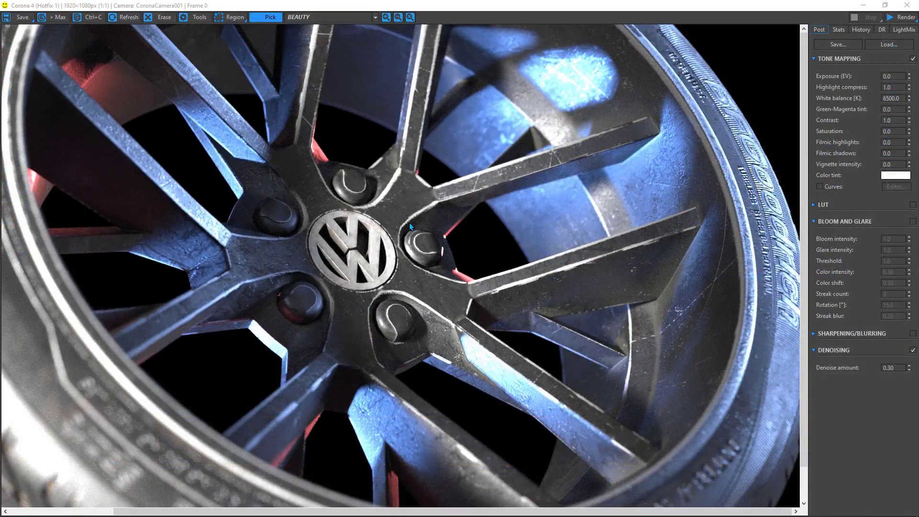
# - Try a different tone mapping exposure on the finished render and reset it to 0.0
pyautogui.scroll(-1, 410, 222)
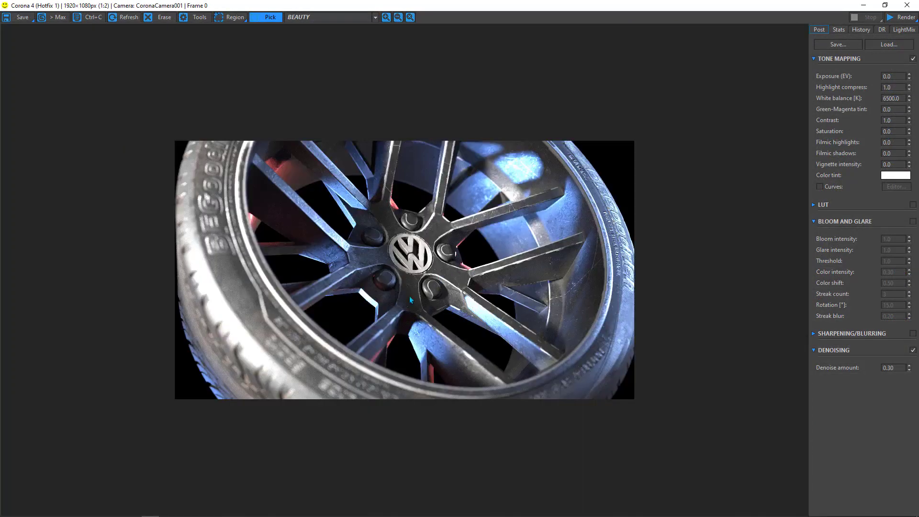
pyautogui.scroll(1, 439, 300)
pyautogui.moveTo(630, 206); pyautogui.dragTo(517, 277, button='middle')
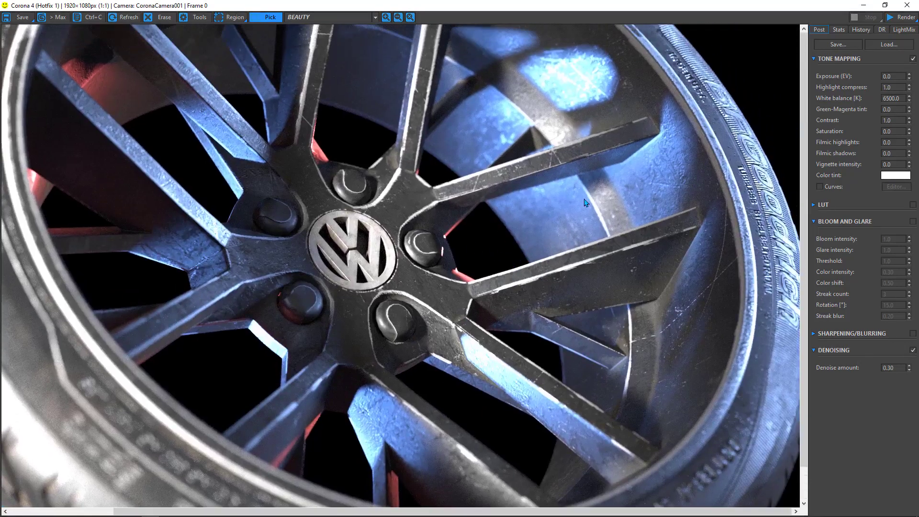
pyautogui.moveTo(595, 191); pyautogui.dragTo(577, 171, button='middle')
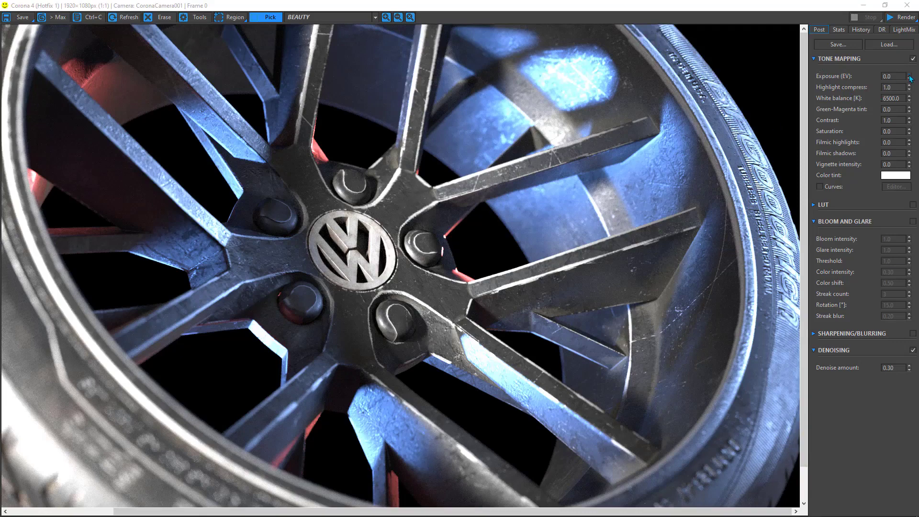
pyautogui.moveTo(910, 79)
pyautogui.mouseDown()
pyautogui.moveTo(899, 31)
pyautogui.moveTo(894, 133)
pyautogui.moveTo(894, 68)
pyautogui.moveTo(905, 78)
pyautogui.mouseUp()
pyautogui.rightClick(909, 75)
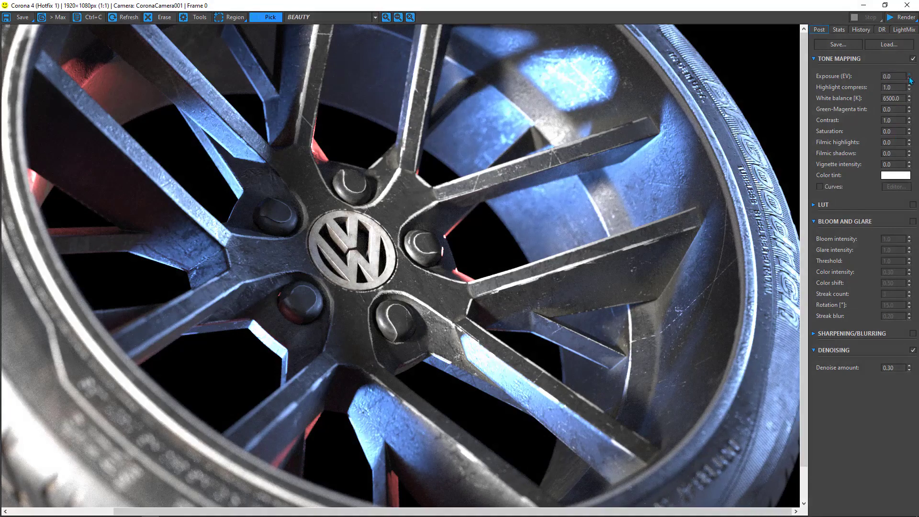
pyautogui.doubleClick(887, 76)
pyautogui.press('Tab')
# - Set the render's tone mapping contrast to 2 and filmic shadows to 0.5
pyautogui.click(846, 99)
pyautogui.doubleClick(887, 120)
pyautogui.write('2')
pyautogui.press('Return')
pyautogui.doubleClick(888, 154)
pyautogui.press('BackSpace')
pyautogui.press('Return')
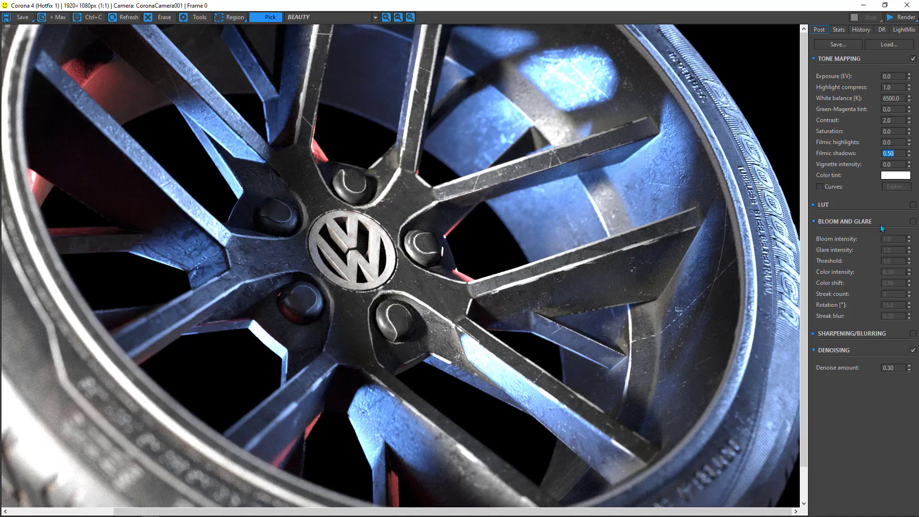
# - Enable bloom and glare on the render, set the glare intensity to 3, and check the red highlights near the hub
pyautogui.click(913, 222)
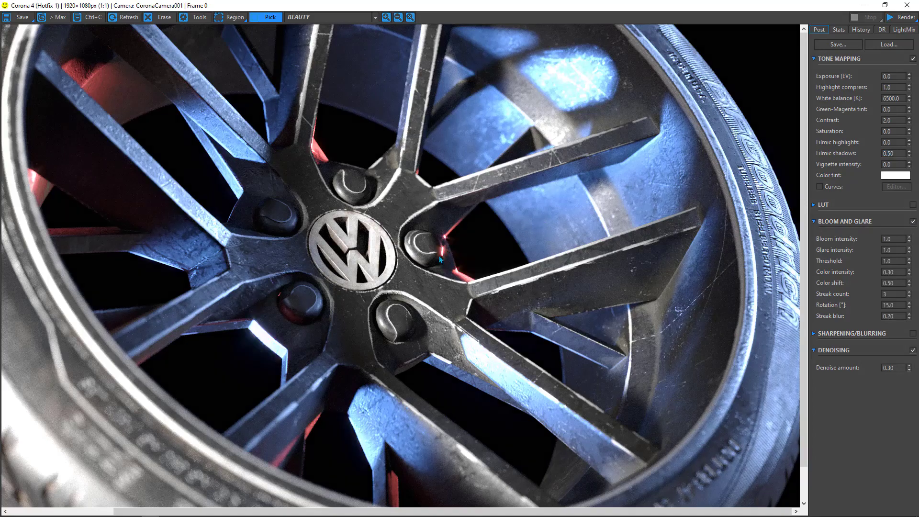
pyautogui.scroll(1, 450, 246)
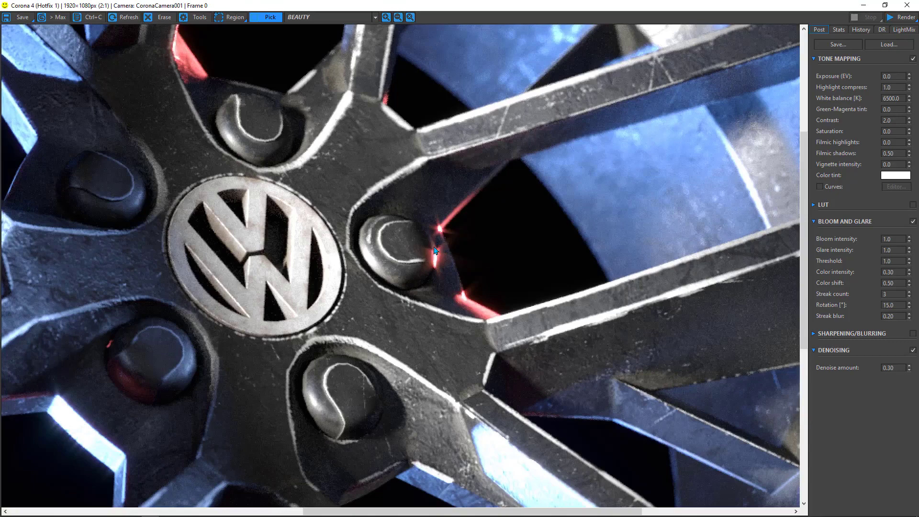
pyautogui.scroll(-1, 443, 237)
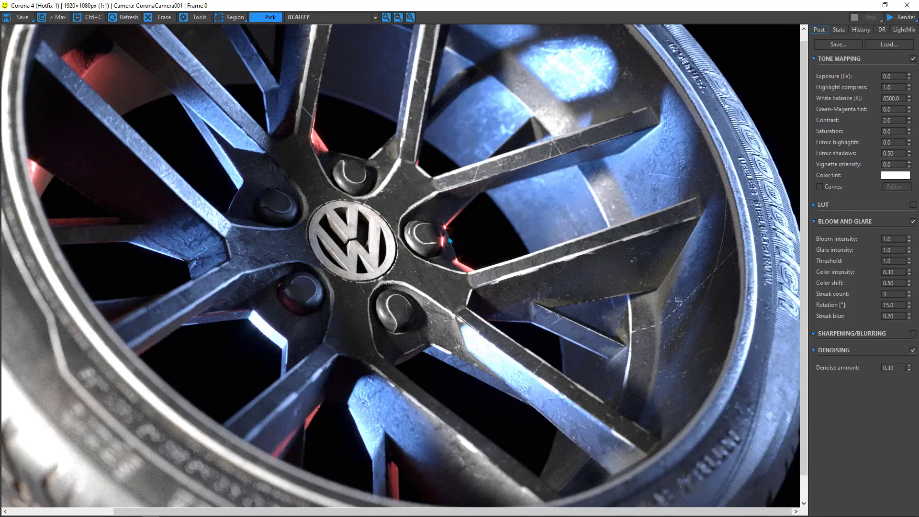
pyautogui.scroll(1, 447, 240)
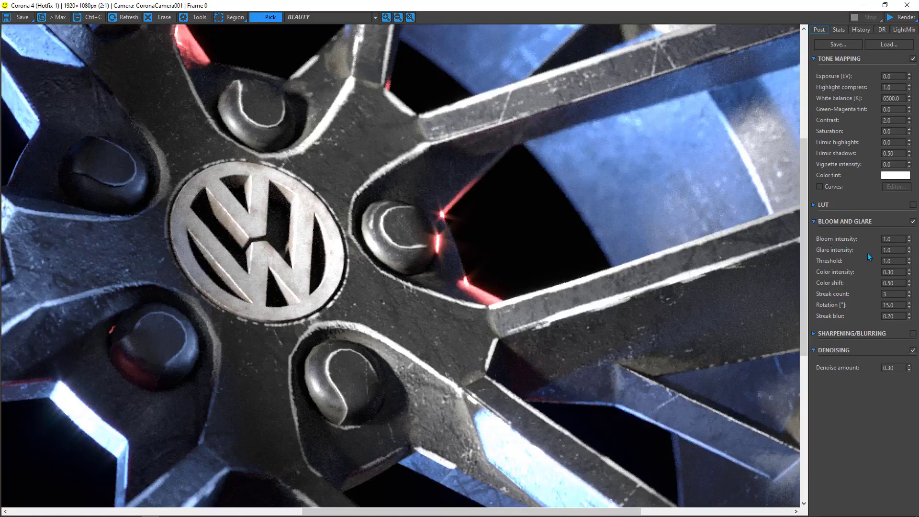
pyautogui.doubleClick(881, 249)
pyautogui.write('3')
pyautogui.press('Return')
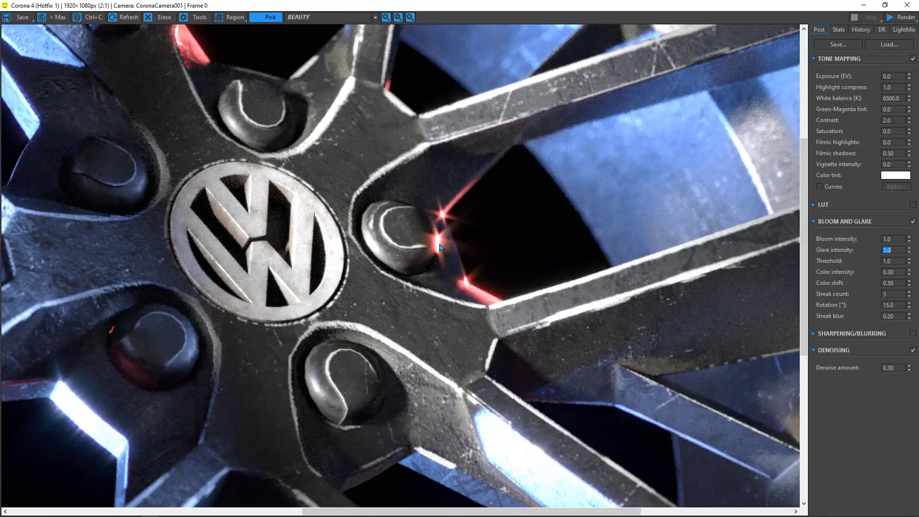
pyautogui.scroll(-1, 441, 247)
pyautogui.moveTo(383, 130); pyautogui.dragTo(393, 141, button='middle')
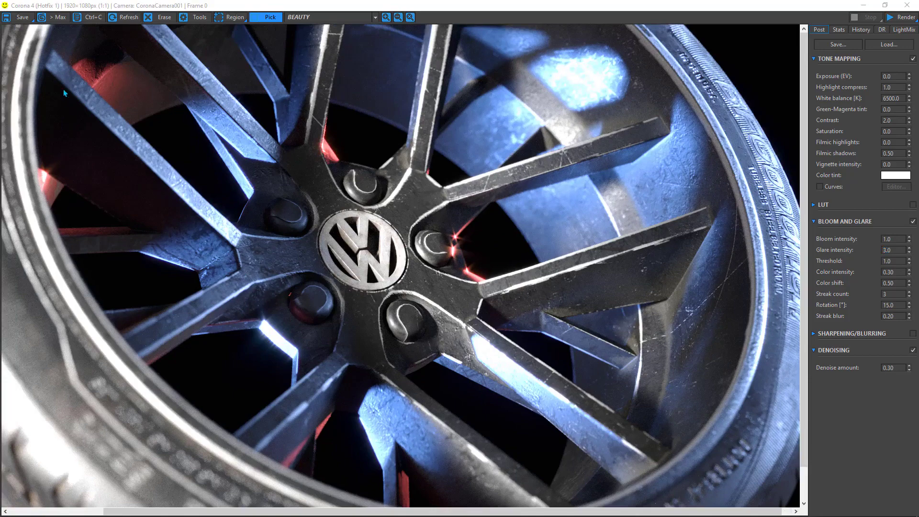
# - Save the rendered image as a JPEG file named tire in the Texture folder, at quality 100
pyautogui.click(21, 18)
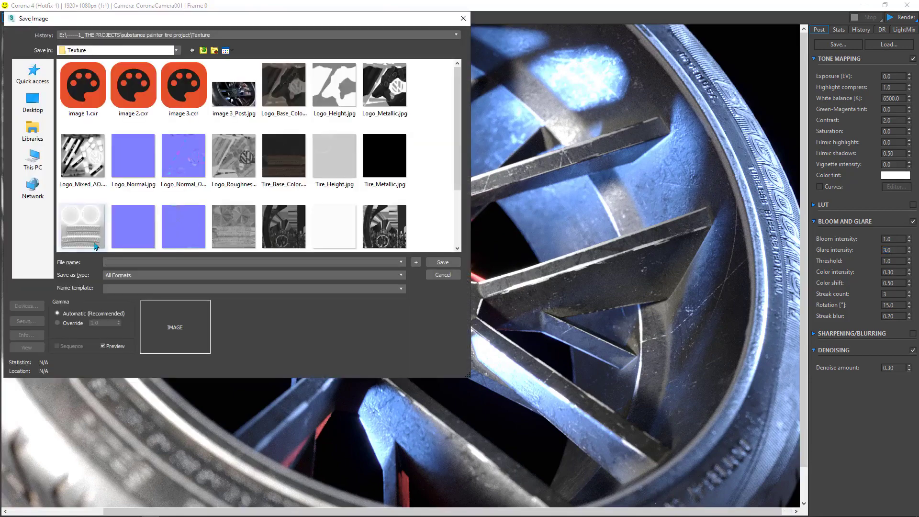
pyautogui.click(144, 277)
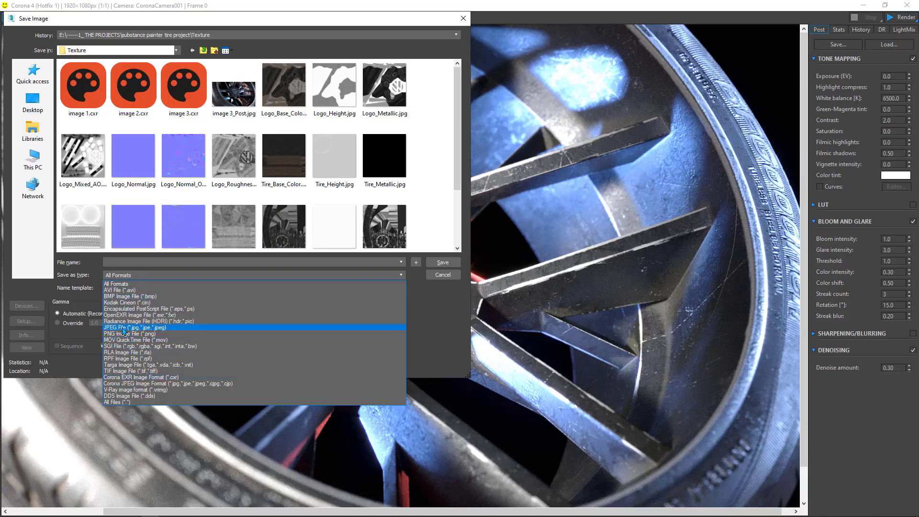
pyautogui.click(120, 329)
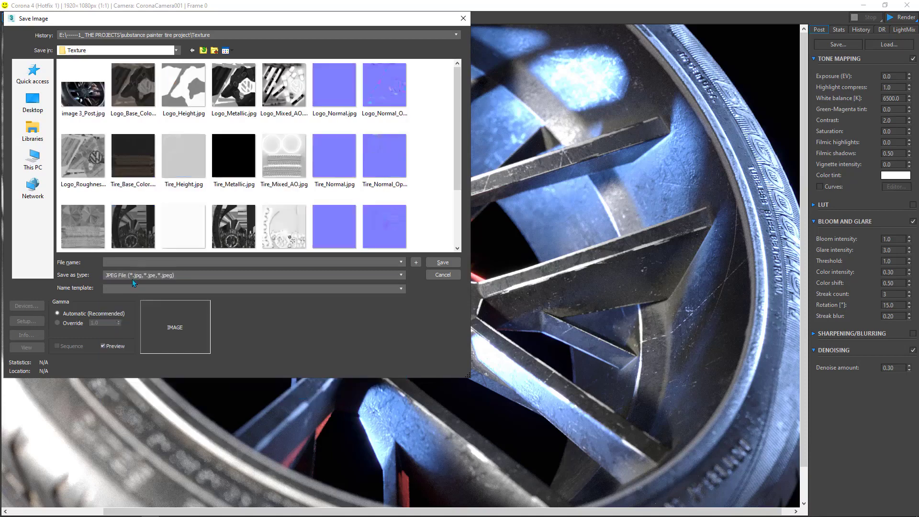
pyautogui.click(126, 262)
pyautogui.write('ti')
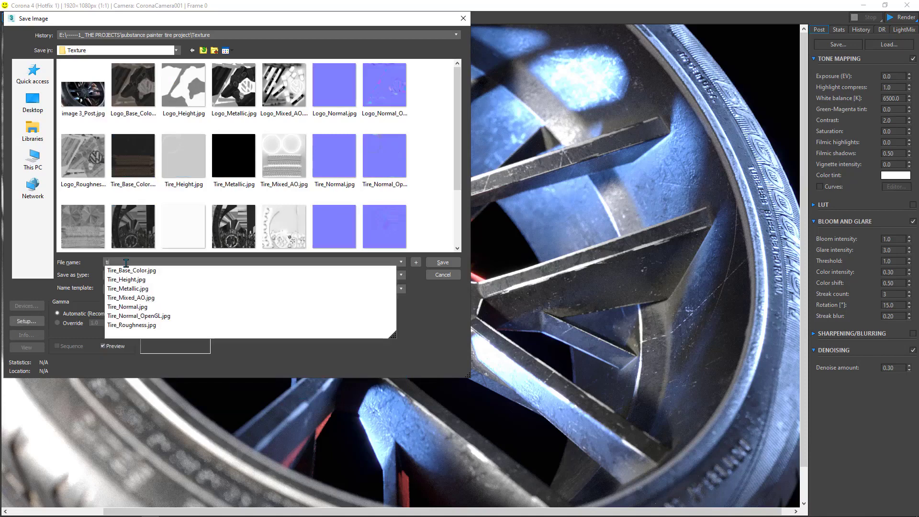
pyautogui.write('re')
pyautogui.click(441, 262)
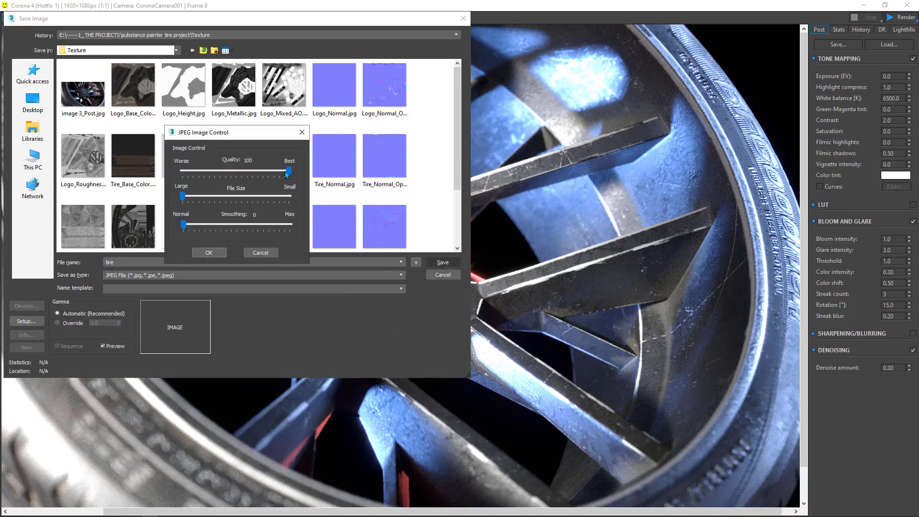
pyautogui.click(213, 252)
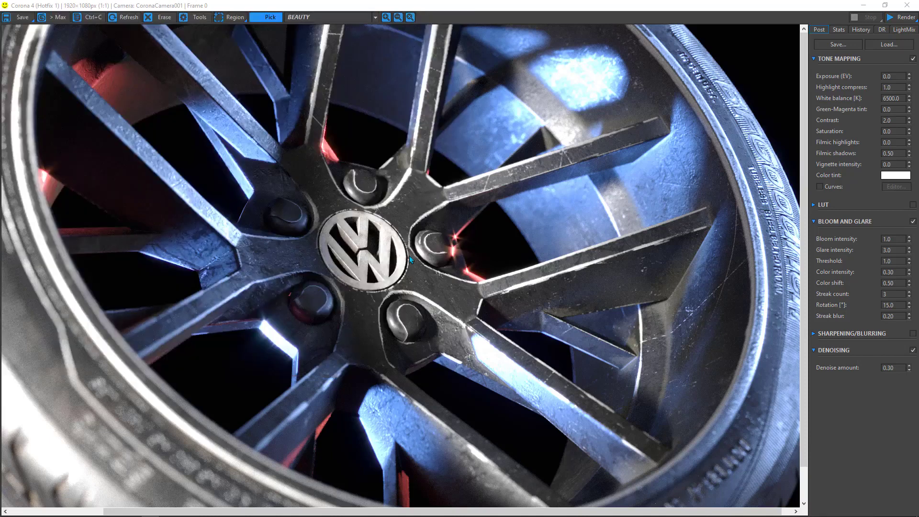